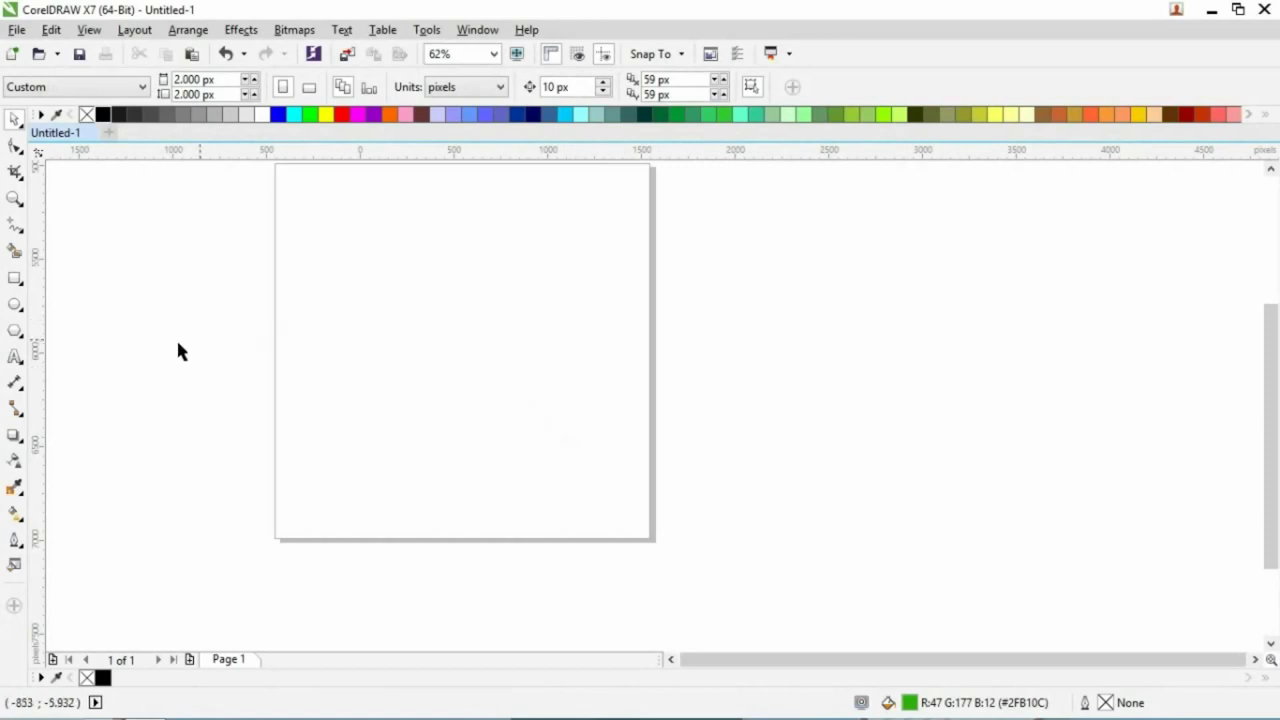
# - Add the artistic text "Rhinestone Style" in the middle of the page
pyautogui.click(14, 358)
pyautogui.click(371, 334)
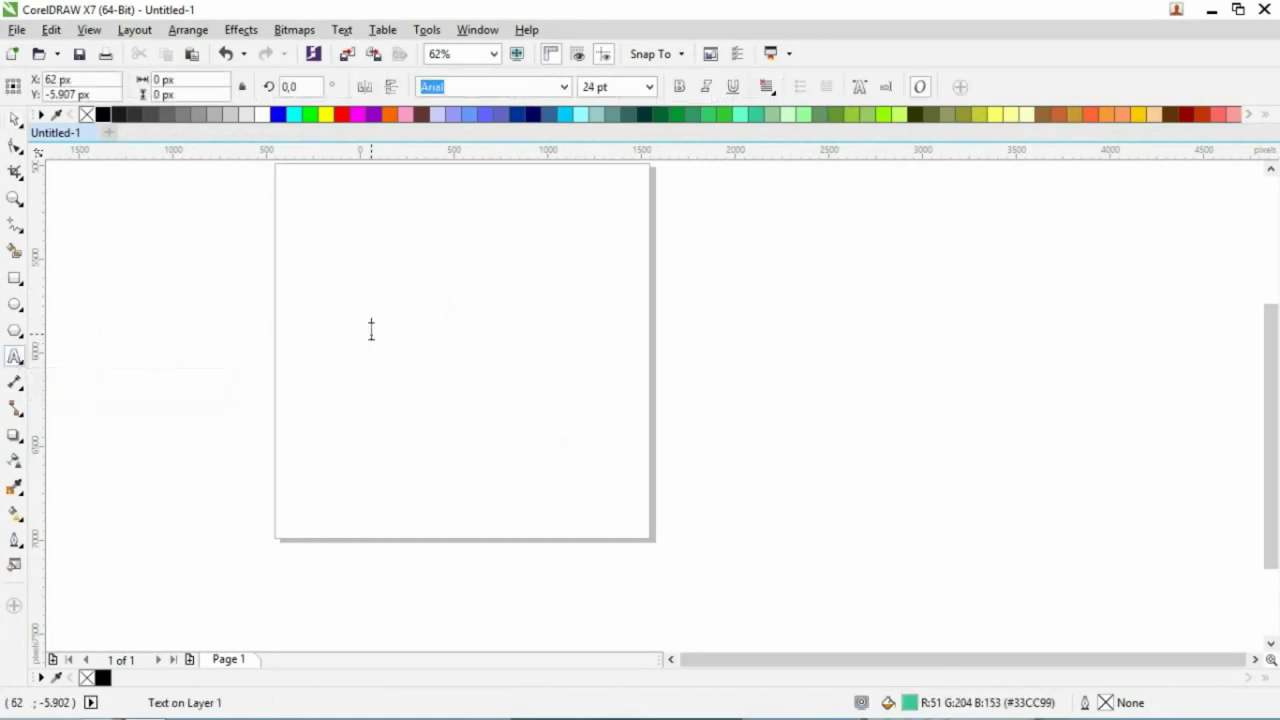
pyautogui.write('Rhinestone Style')
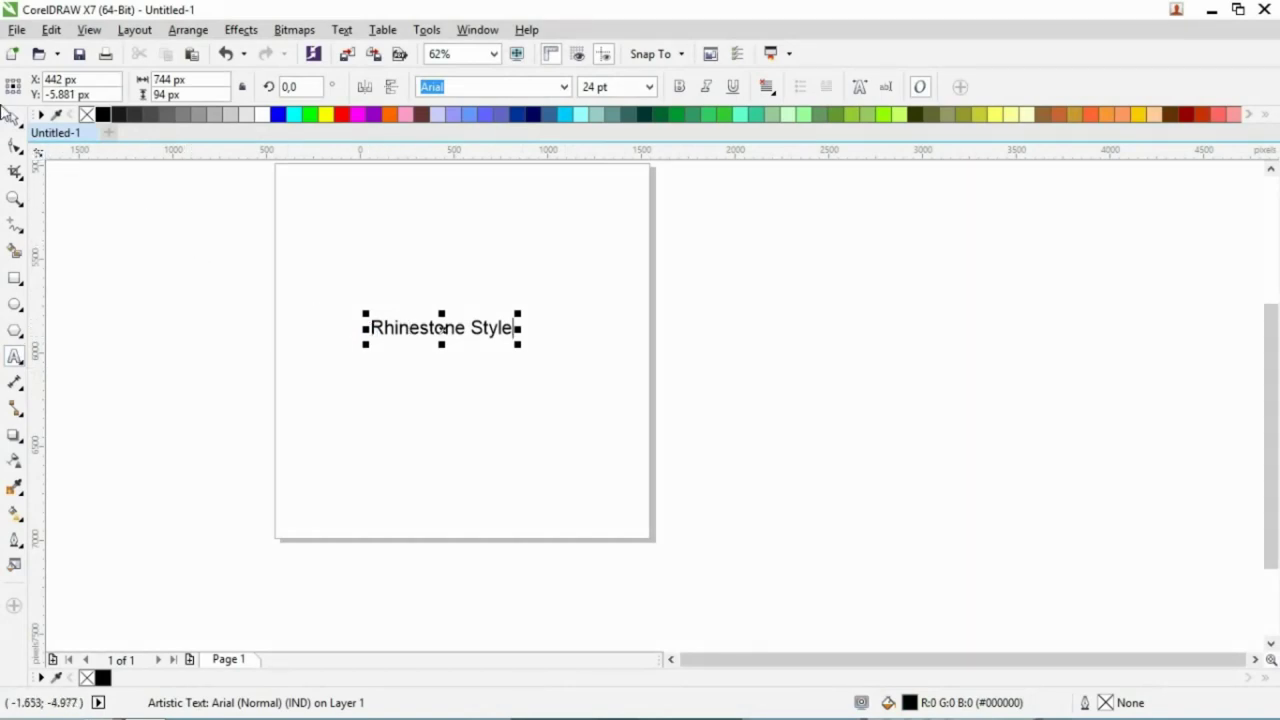
pyautogui.click(14, 119)
# - Set the text's font to High School USA Sans
pyautogui.click(564, 88)
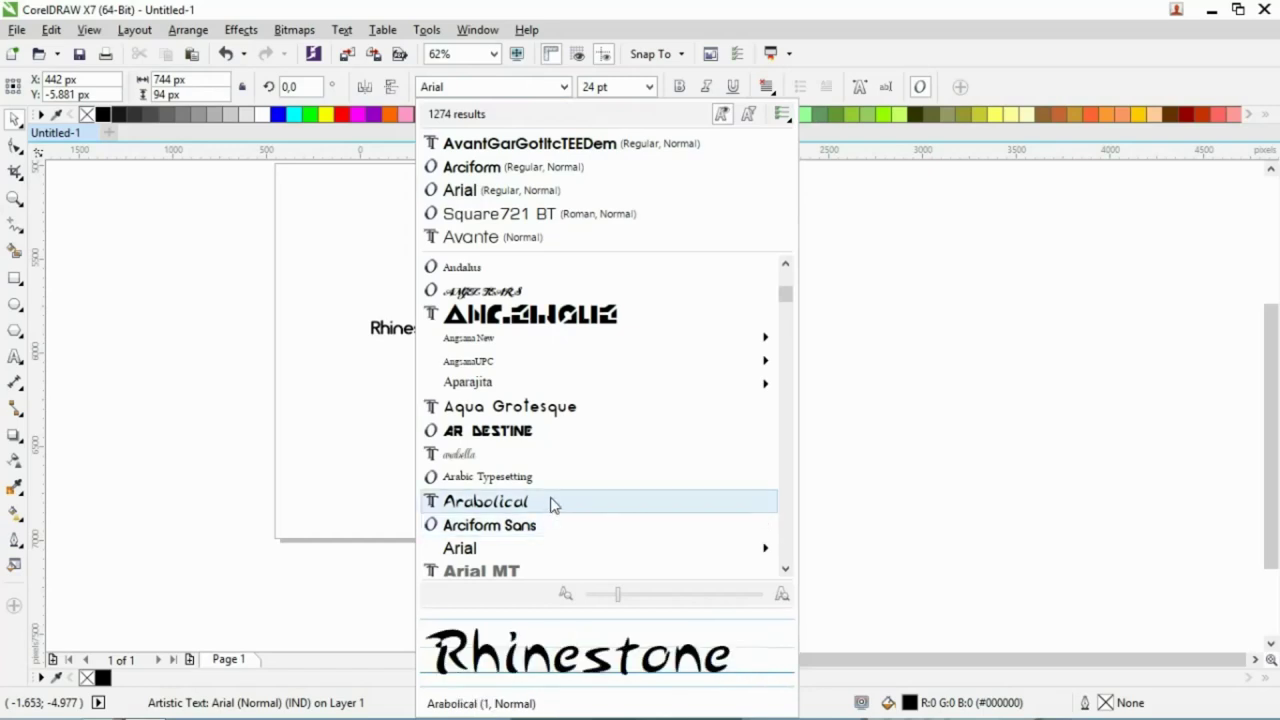
pyautogui.scroll(-10, 588, 460)
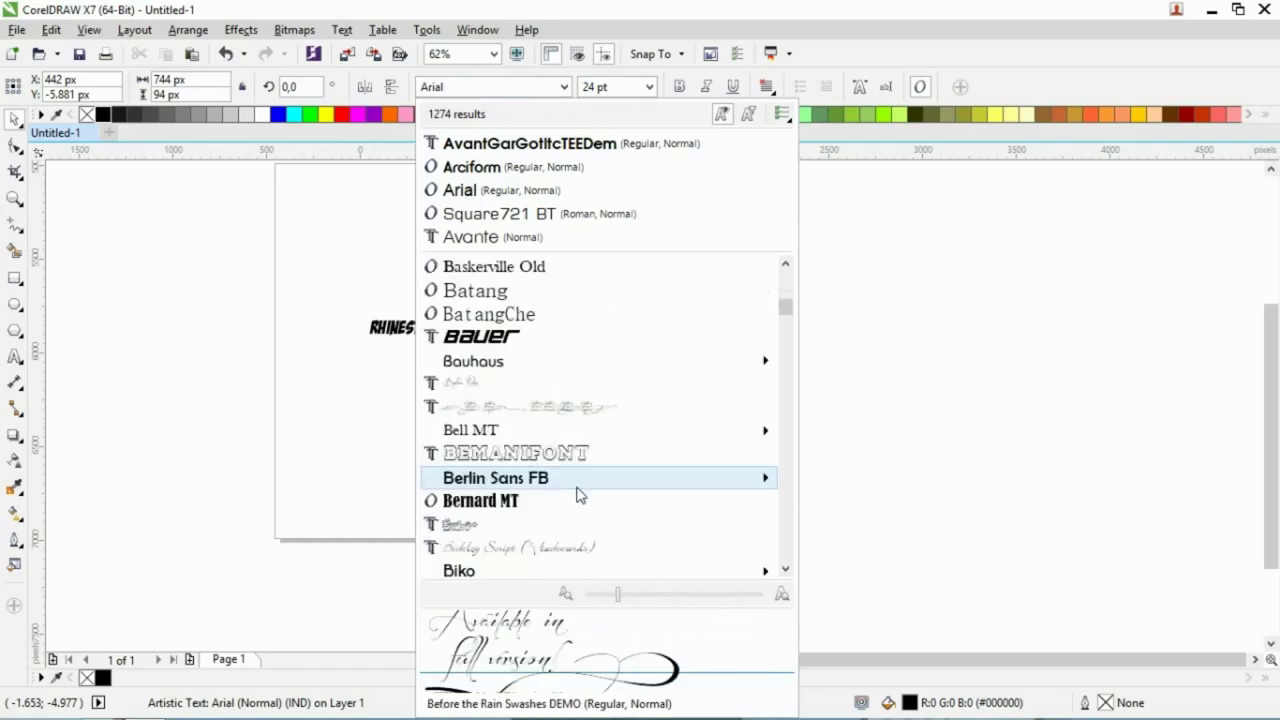
pyautogui.scroll(-15, 600, 478)
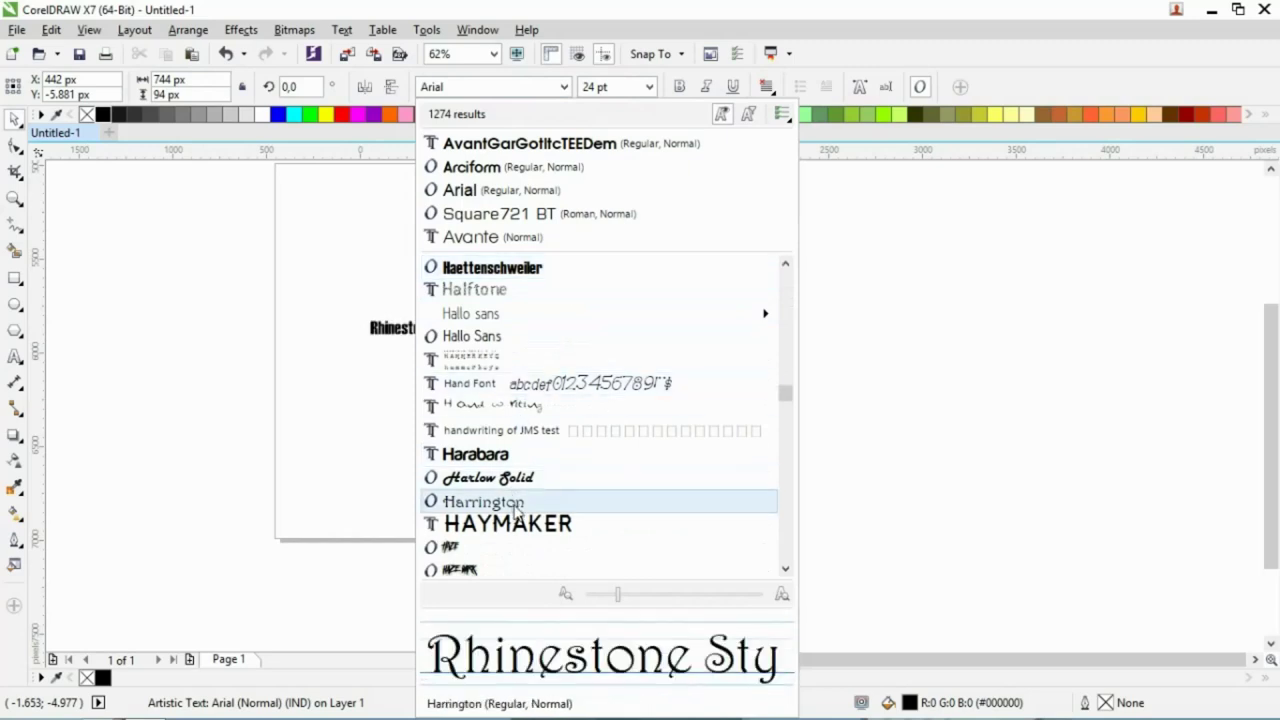
pyautogui.scroll(-3, 548, 487)
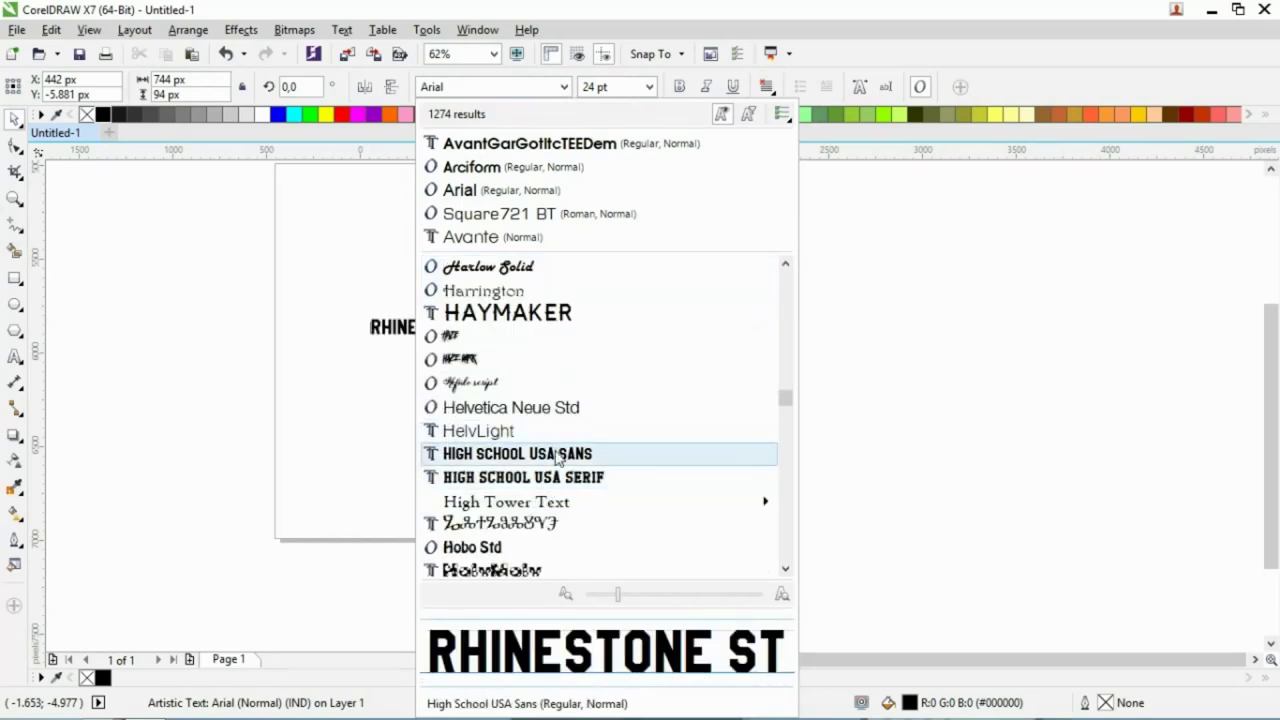
pyautogui.click(556, 454)
# - Split the text into two lines, with RHINESTONE above STYLE, as separate text objects
pyautogui.scroll(4, 421, 323)
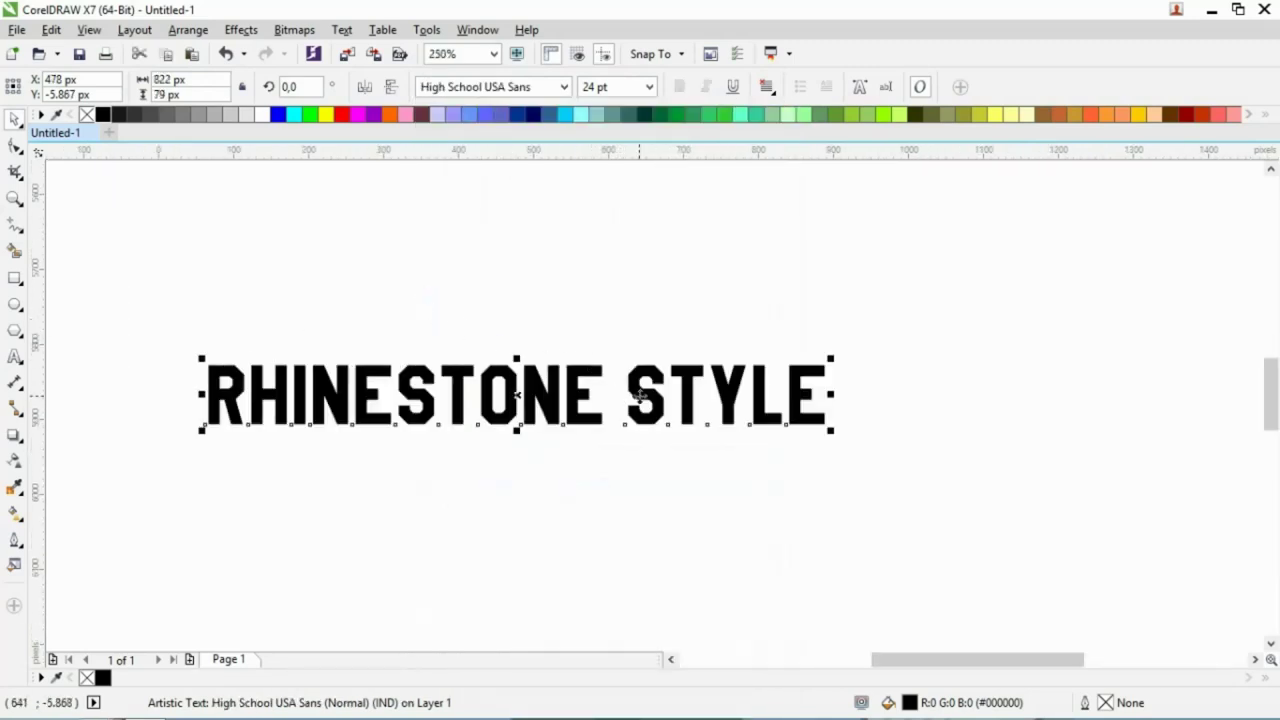
pyautogui.doubleClick(633, 391)
pyautogui.press('Return')
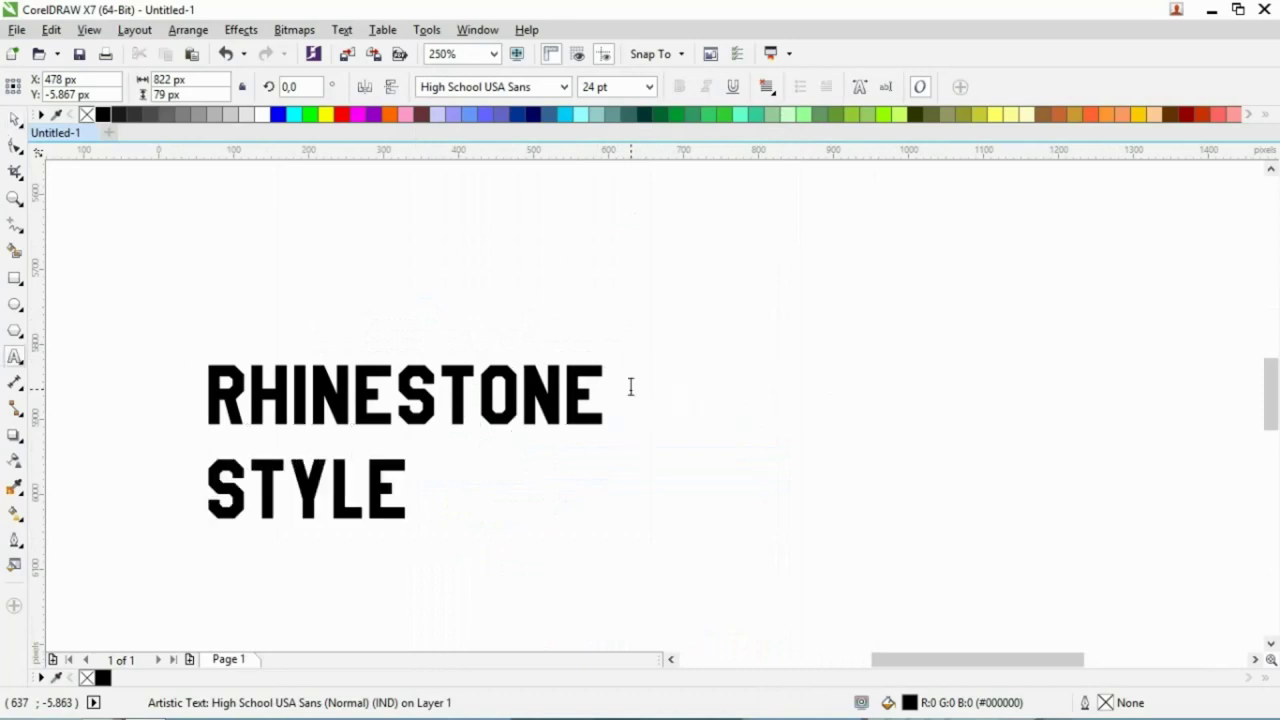
pyautogui.hotkey('ctrl', 'space')
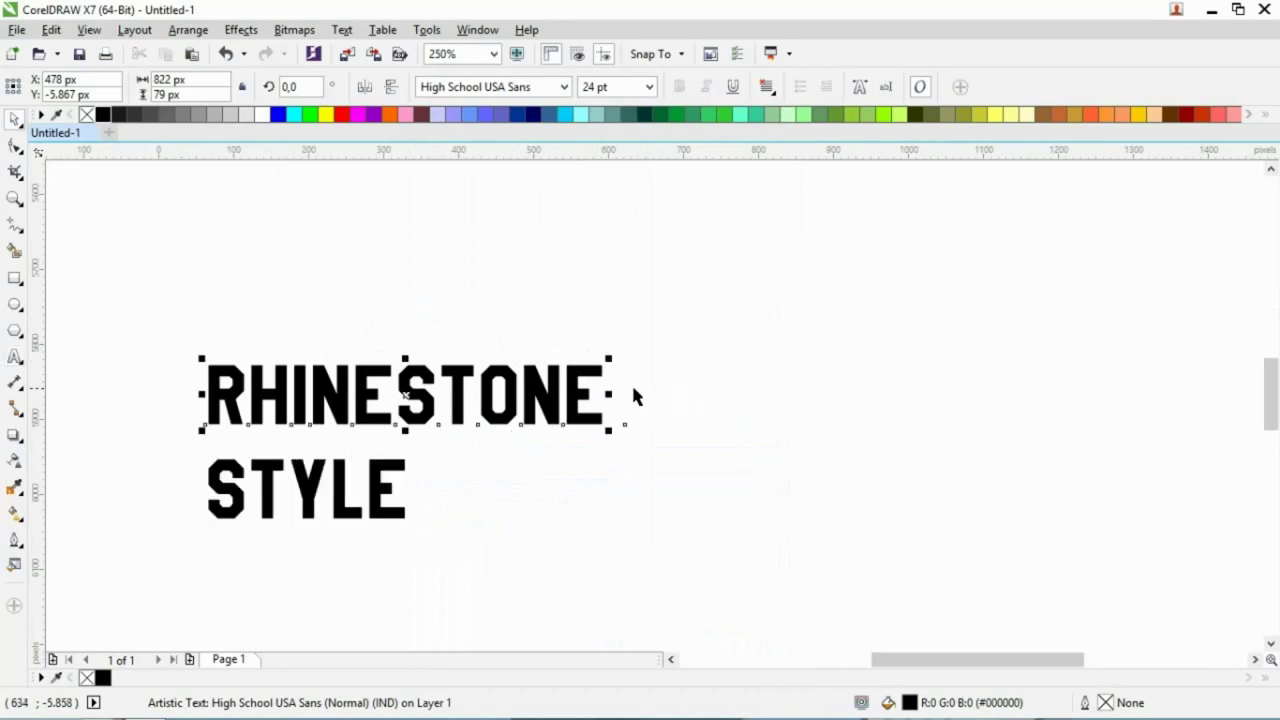
pyautogui.click(633, 396)
# - Enlarge the word RHINESTONE proportionally to about 957 by 144 px
pyautogui.click(588, 382)
pyautogui.scroll(-4, 420, 375)
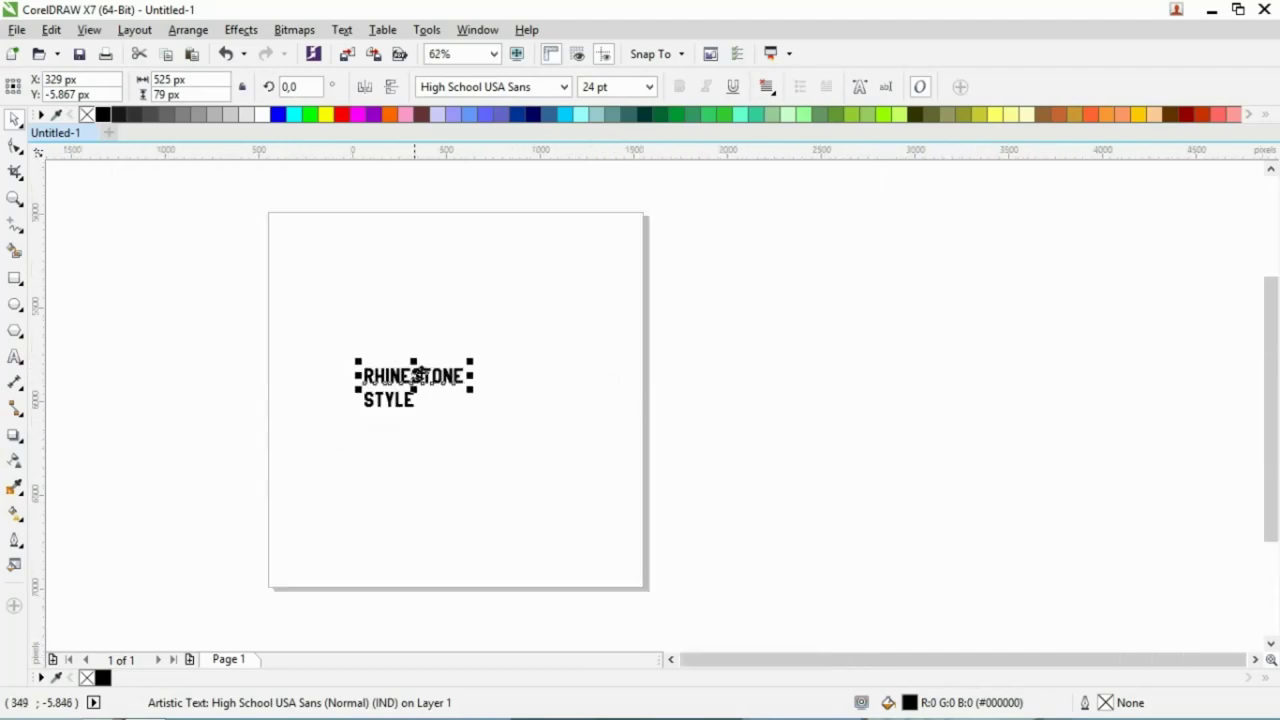
pyautogui.moveTo(470, 360); pyautogui.dragTo(550, 327)
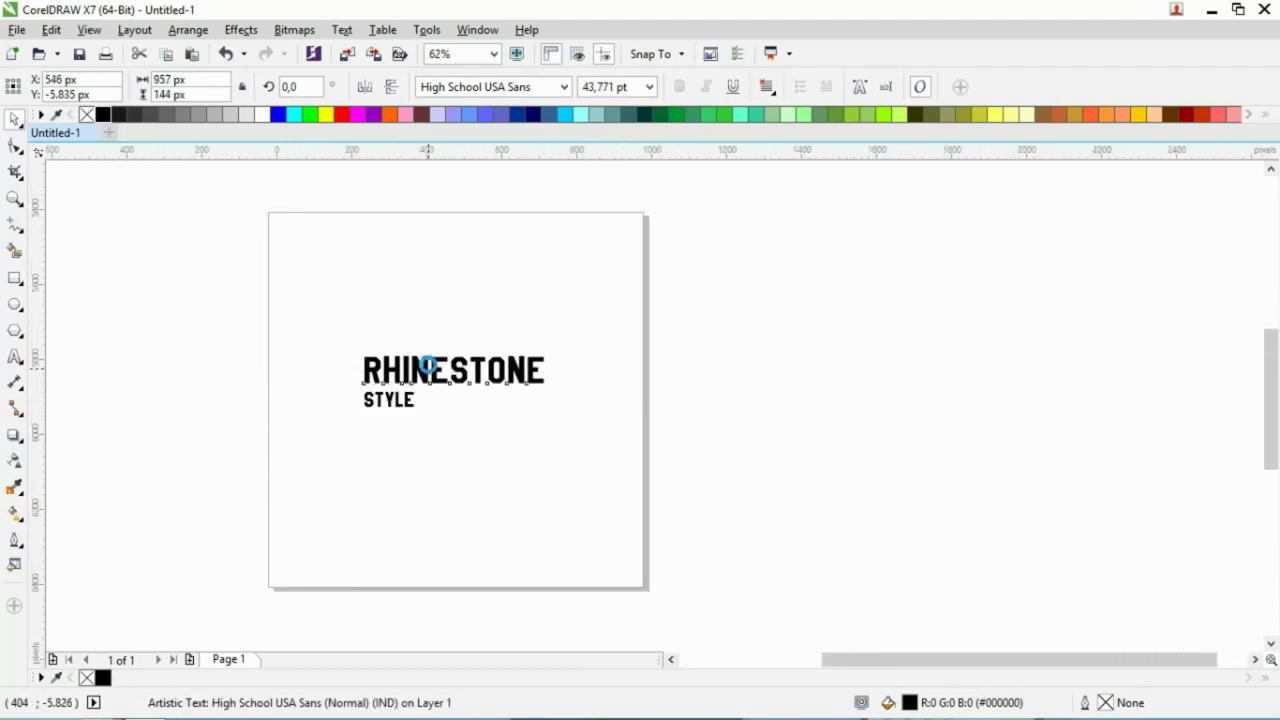
# - Remove the fill from RHINESTONE and give its letters a thin black outline
pyautogui.scroll(4, 428, 365)
pyautogui.click(87, 114)
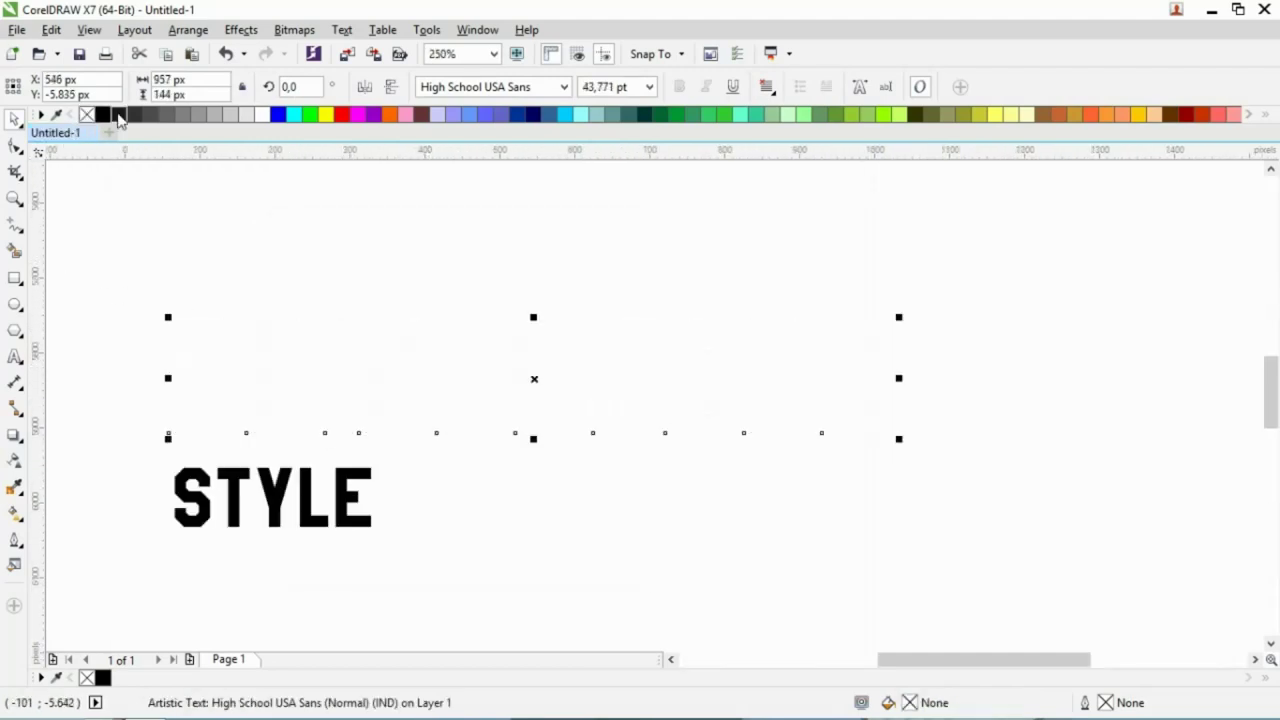
pyautogui.rightClick(119, 118)
pyautogui.click(157, 346)
# - Draw a small circle about 7 by 8 px just outside the upper-left corner of the letter R
pyautogui.scroll(2, 152, 354)
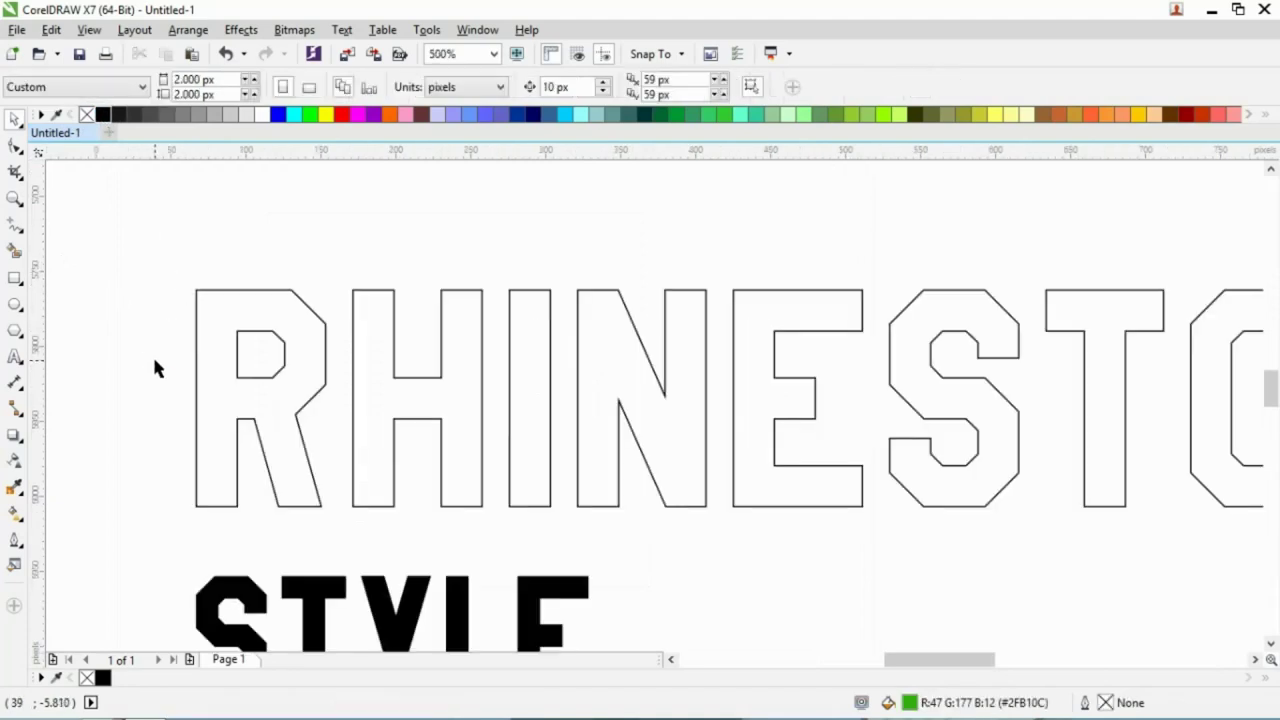
pyautogui.click(14, 304)
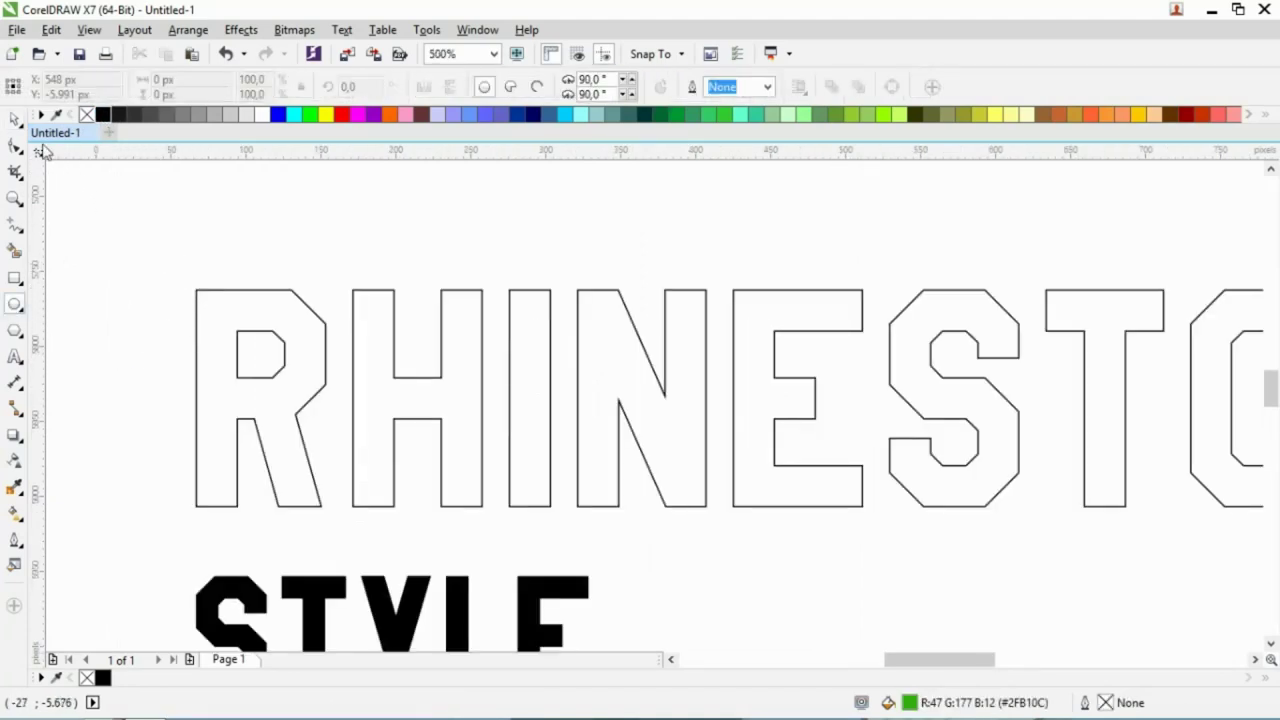
pyautogui.scroll(2, 161, 289)
pyautogui.moveTo(161, 289); pyautogui.dragTo(185, 313)
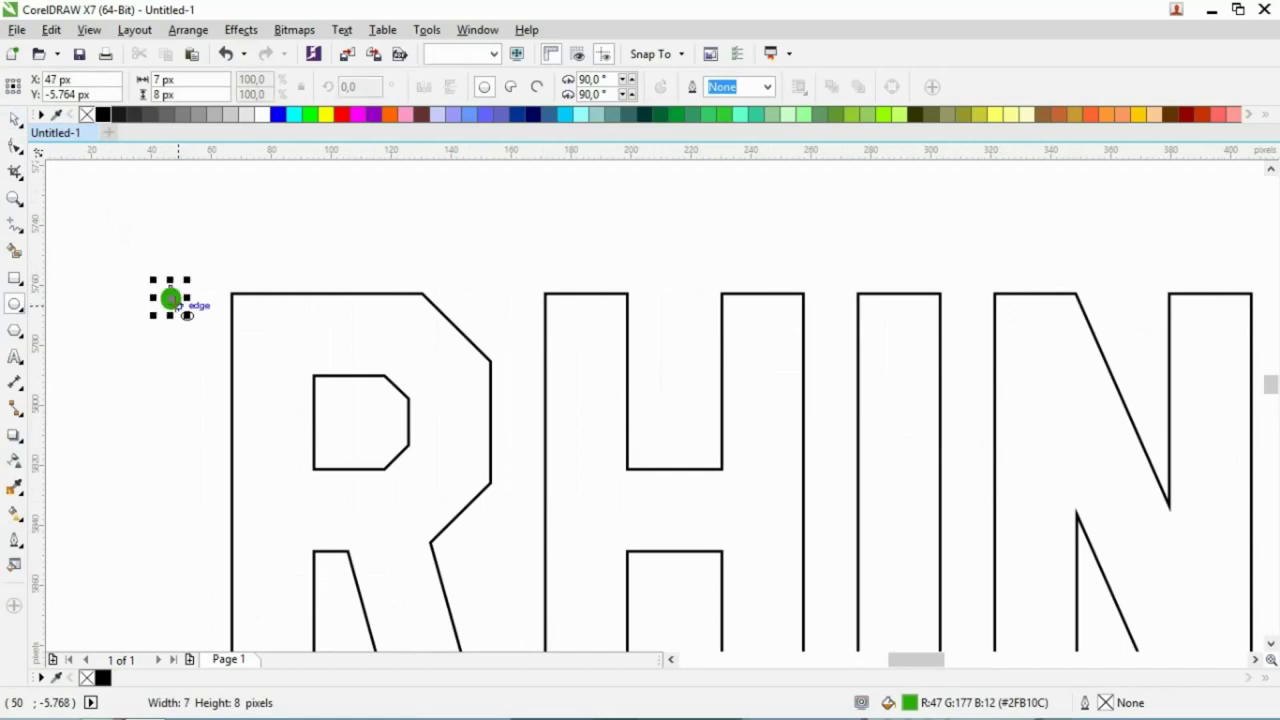
pyautogui.click(14, 120)
# - Set the small circle's width to 0,13 px
pyautogui.click(188, 79)
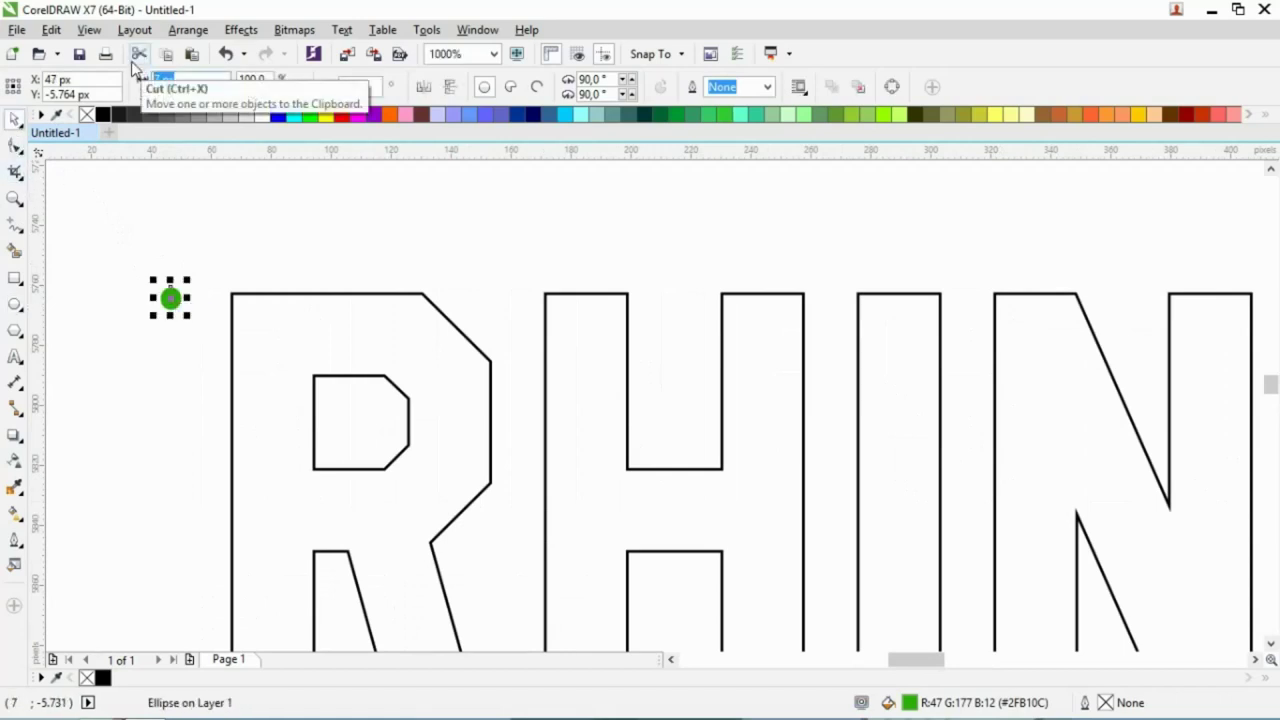
pyautogui.write('6')
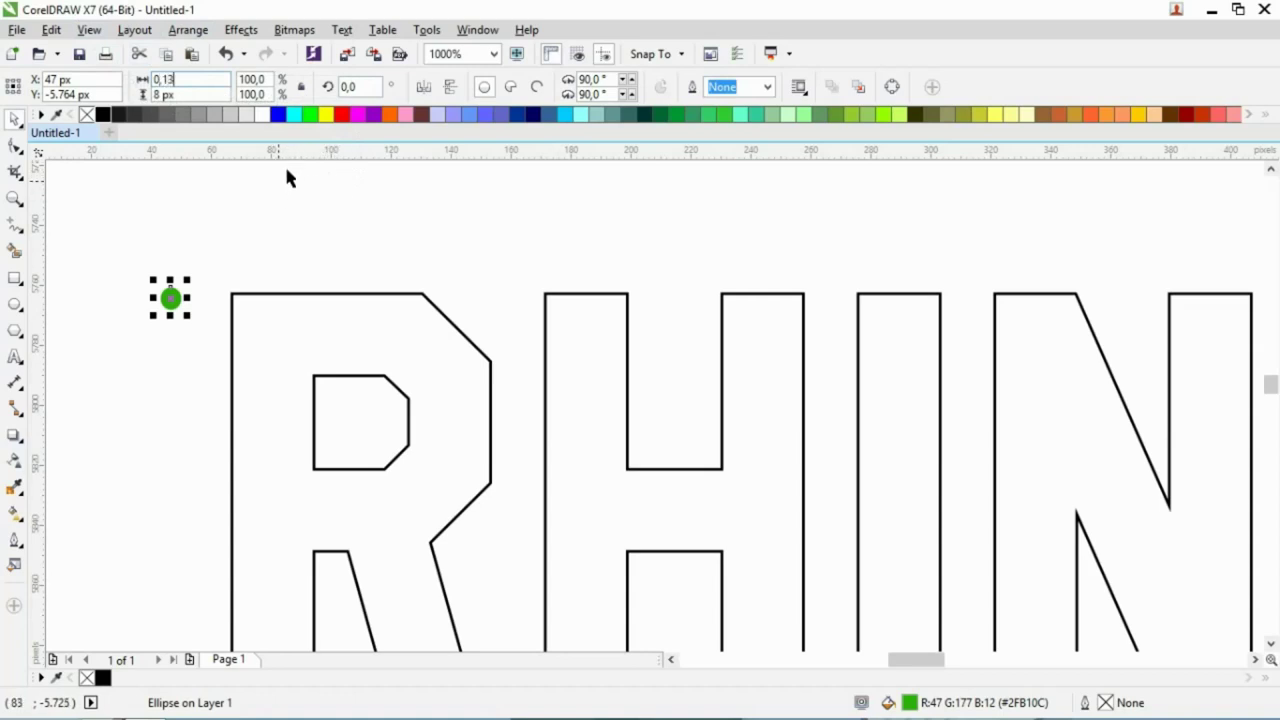
pyautogui.press('Return')
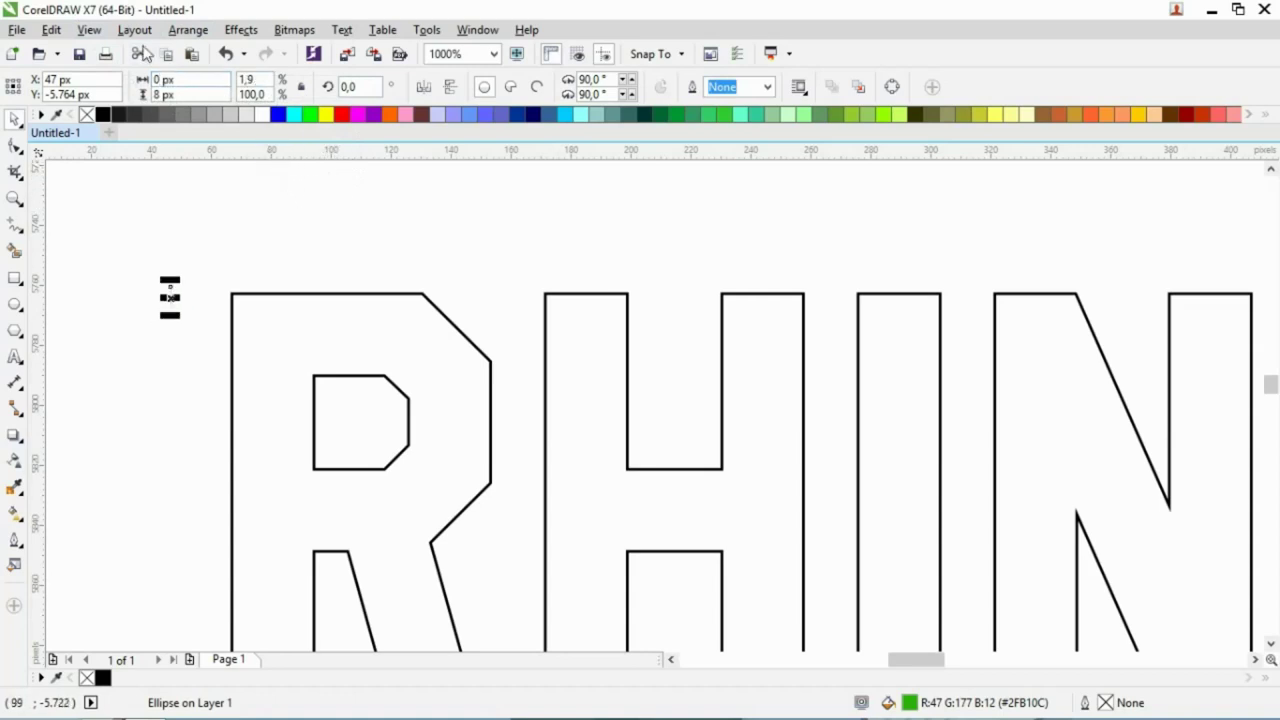
# - Set the small circle's height to 0,13 px to match its width
pyautogui.doubleClick(163, 94)
pyautogui.write('0')
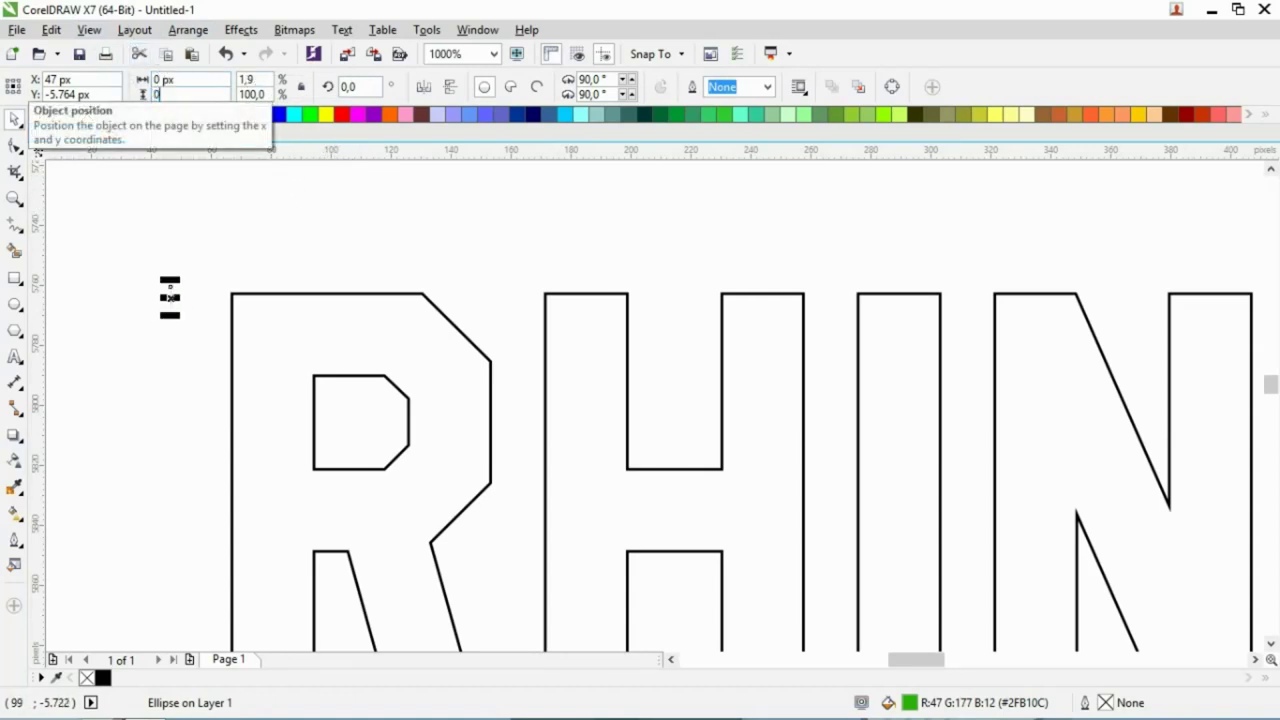
pyautogui.write('.13')
pyautogui.press('Return')
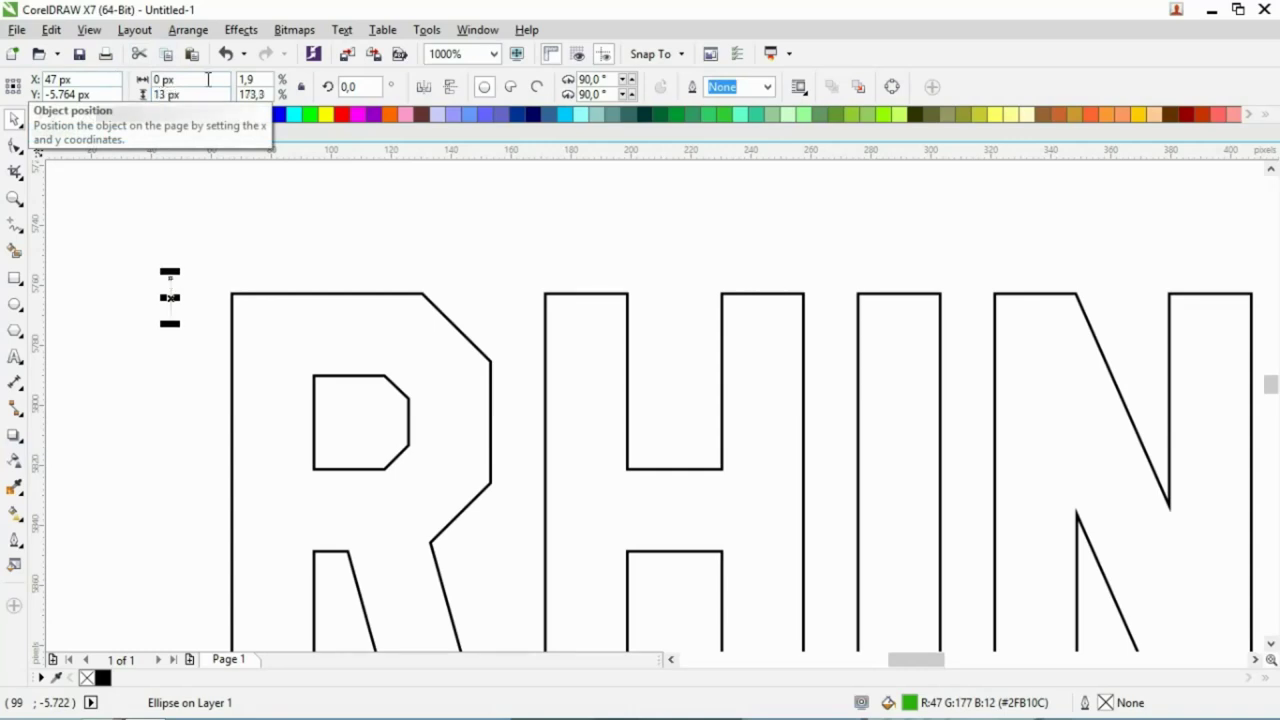
pyautogui.click(157, 94)
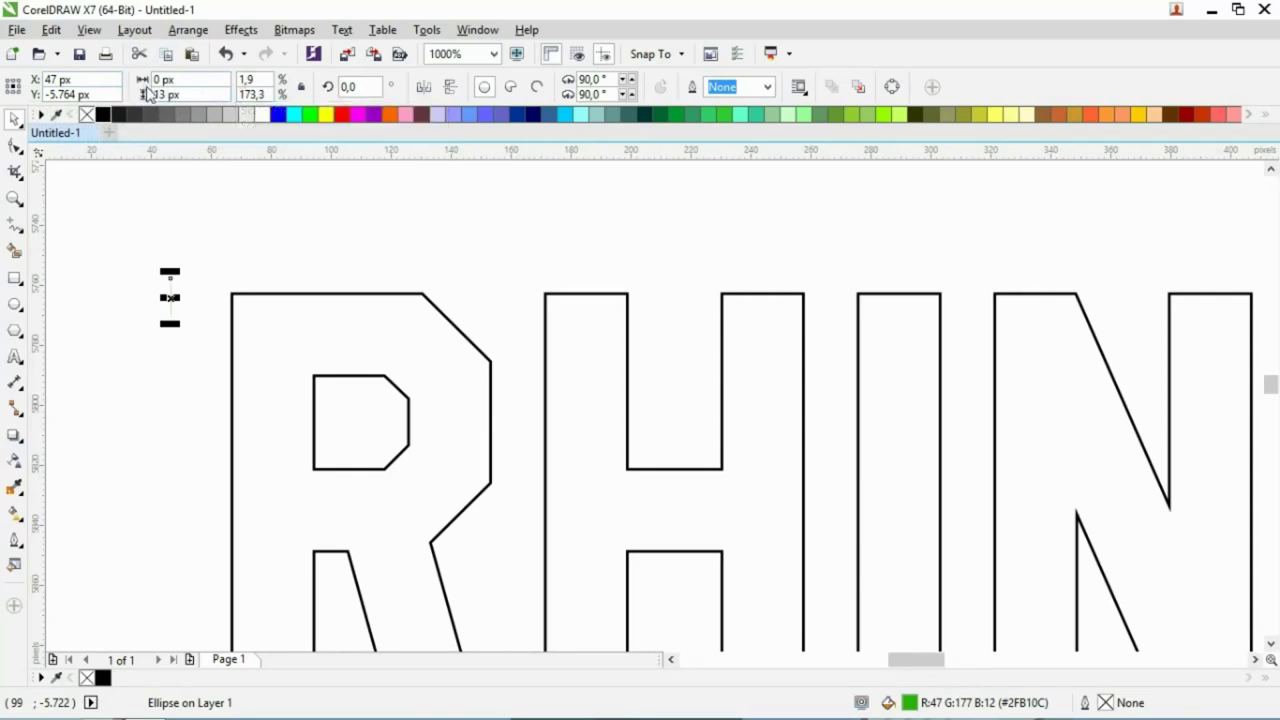
pyautogui.write('0,')
pyautogui.press('Return')
pyautogui.scroll(3, 137, 296)
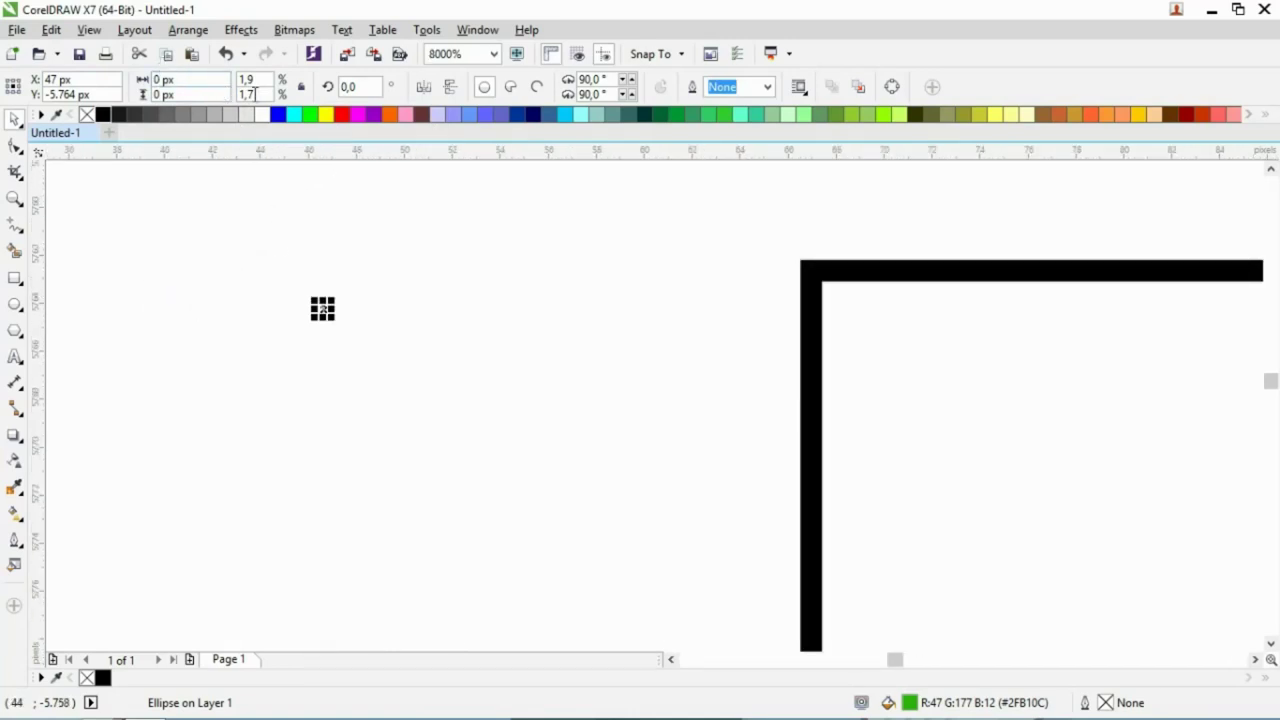
# - Shrink RHINESTONE and STYLE together proportionally to about 218 by 62 px
pyautogui.click(355, 340)
pyautogui.moveTo(291, 274); pyautogui.dragTo(407, 376)
pyautogui.scroll(-6, 300, 291)
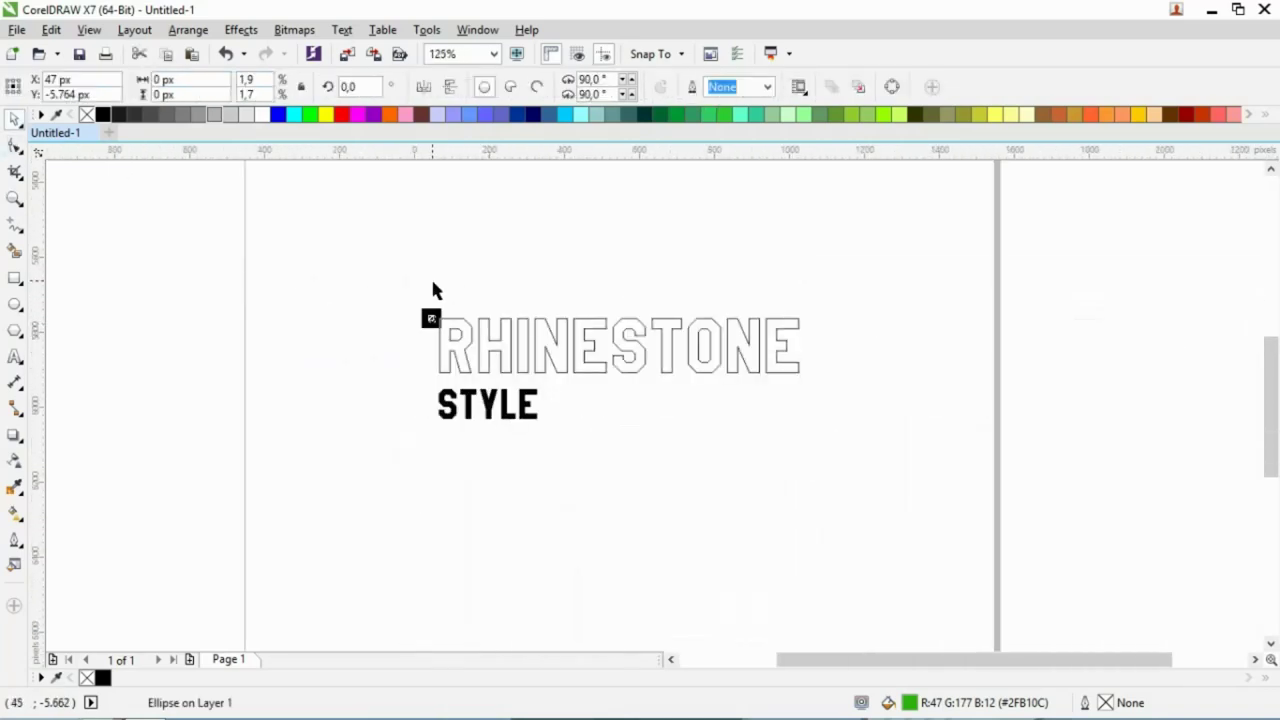
pyautogui.moveTo(433, 290); pyautogui.dragTo(840, 470)
pyautogui.moveTo(805, 426); pyautogui.dragTo(486, 349)
pyautogui.scroll(3, 486, 349)
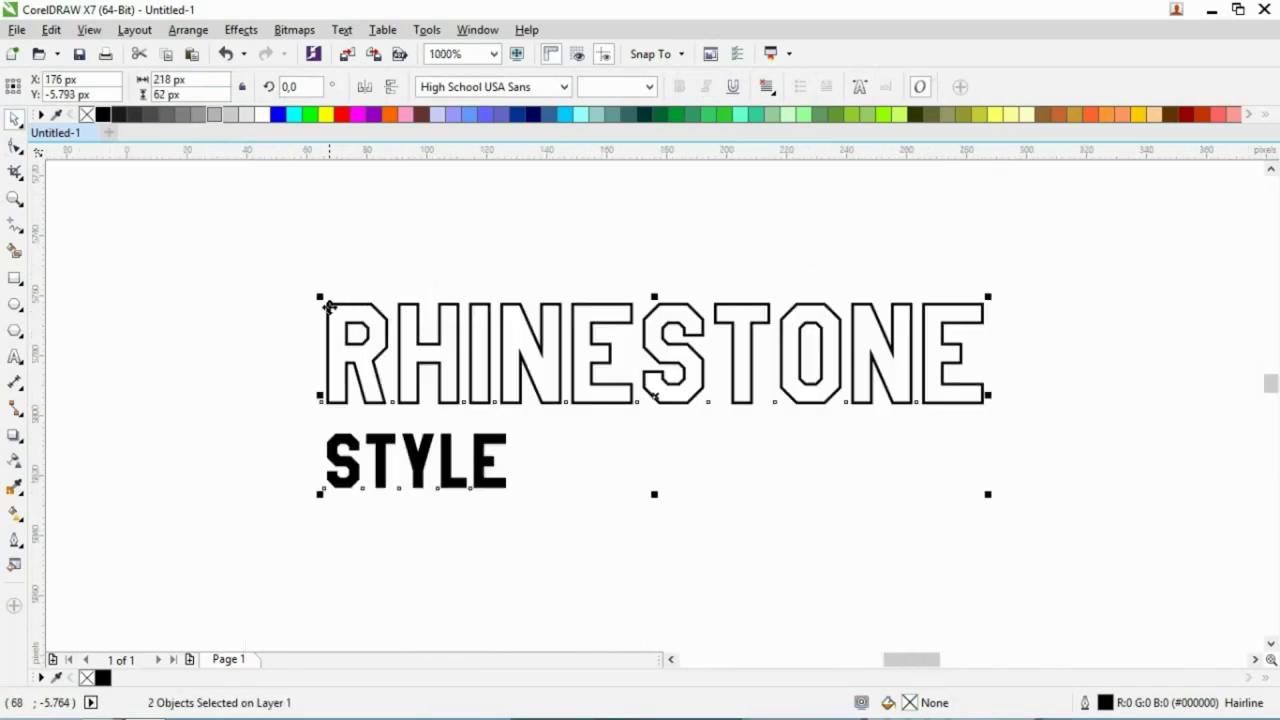
# - Move the tiny circle closer to the upper-left corner of the letter R, at about X 61 px
pyautogui.scroll(2, 329, 305)
pyautogui.moveTo(235, 244); pyautogui.dragTo(400, 400)
pyautogui.scroll(-3, 400, 398)
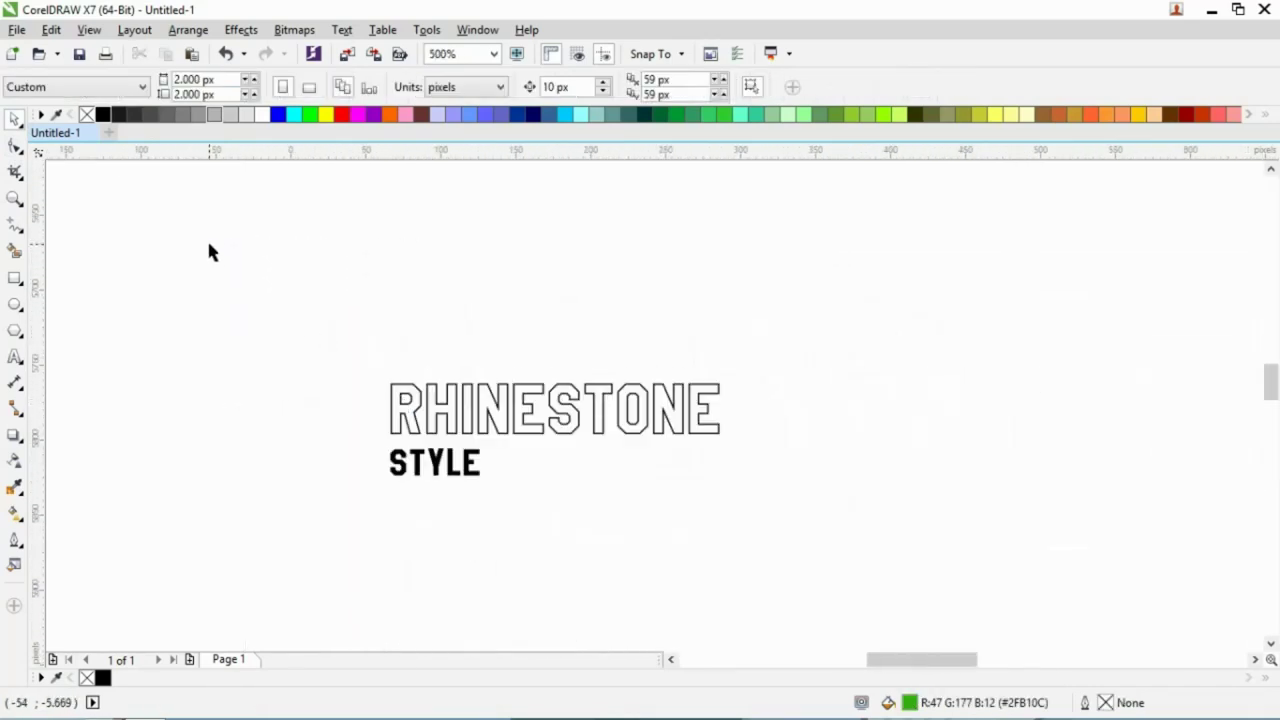
pyautogui.moveTo(208, 252); pyautogui.dragTo(492, 468)
pyautogui.scroll(3, 357, 377)
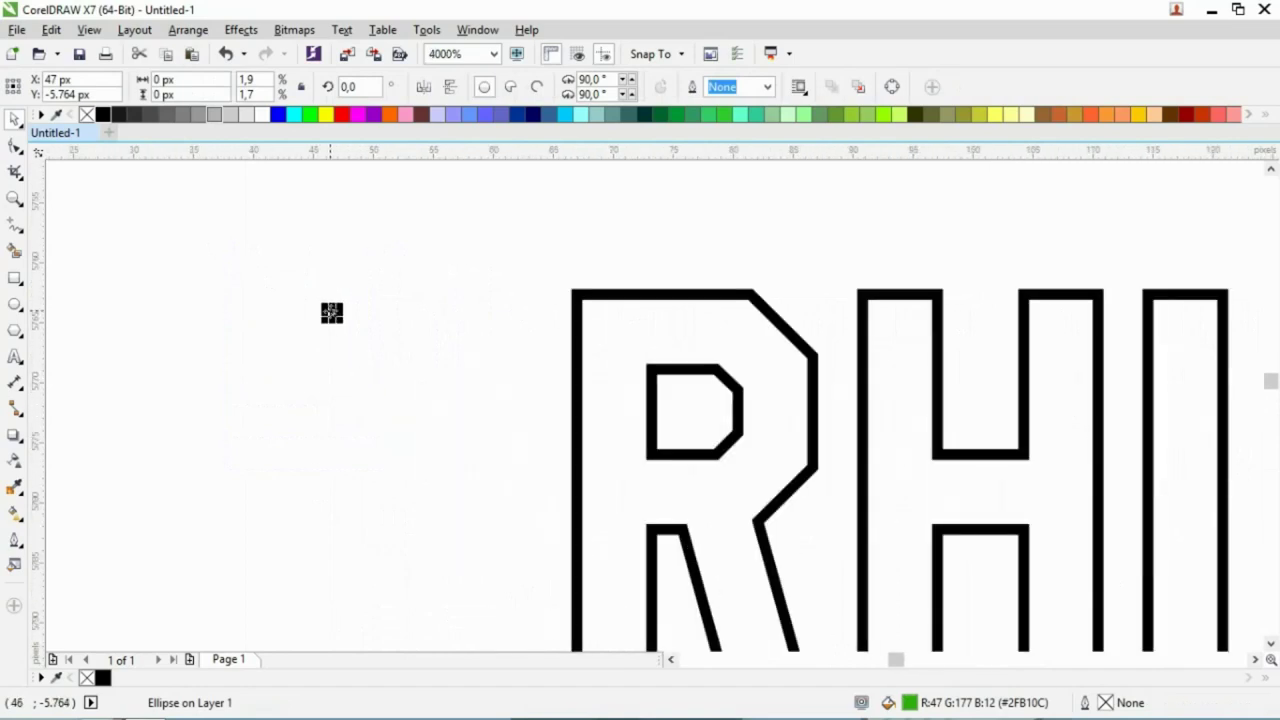
pyautogui.moveTo(332, 313); pyautogui.dragTo(500, 305)
# - Set the tiny circle's width and height to 1 px
pyautogui.click(163, 79)
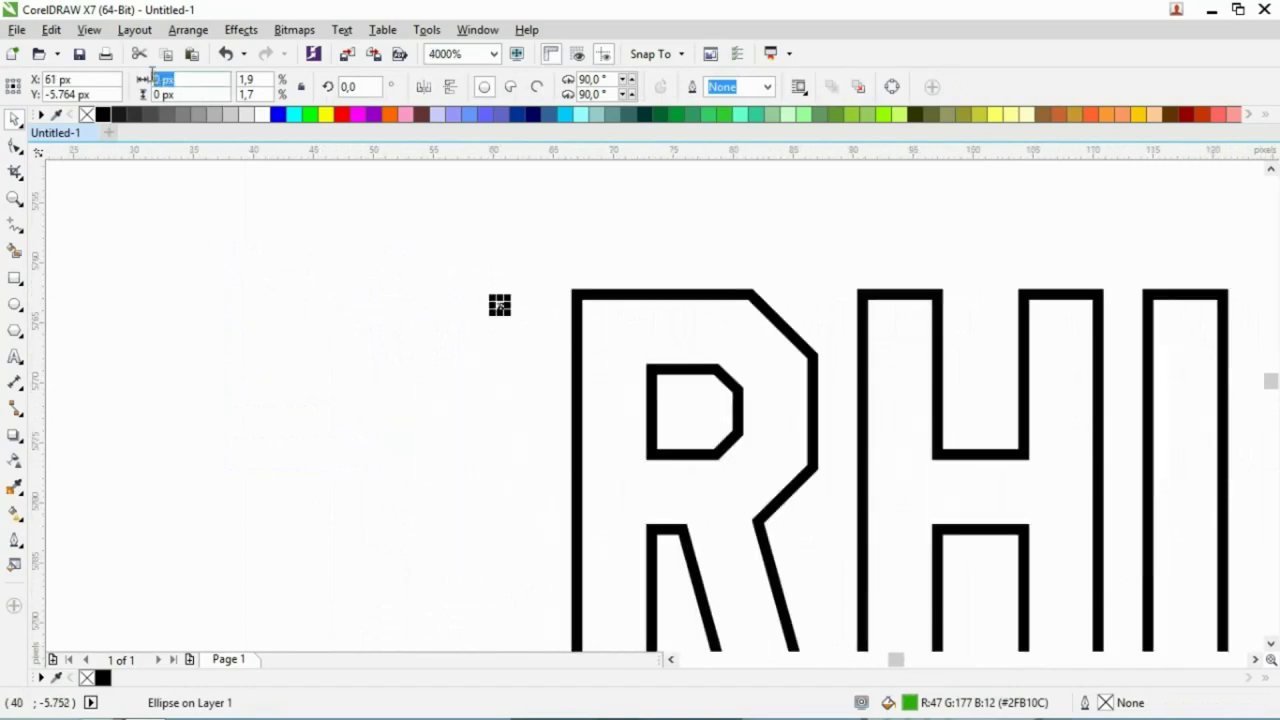
pyautogui.write('1')
pyautogui.press('Return')
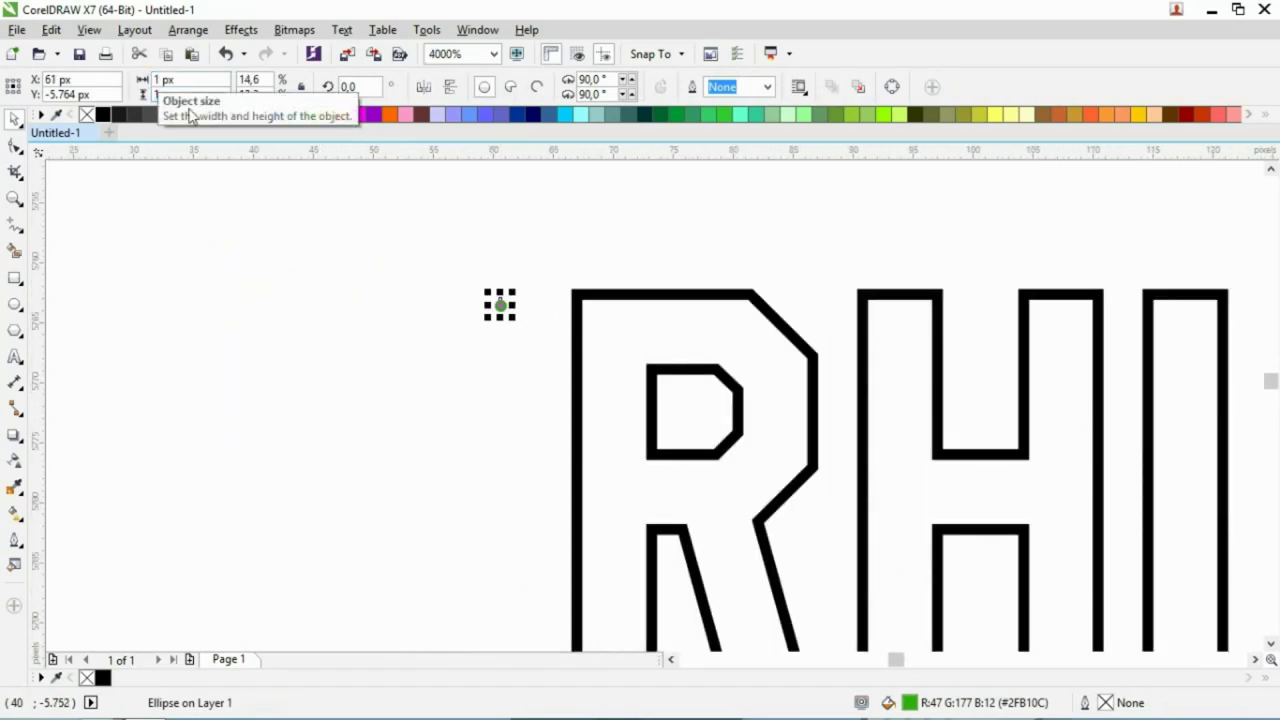
pyautogui.click(541, 308)
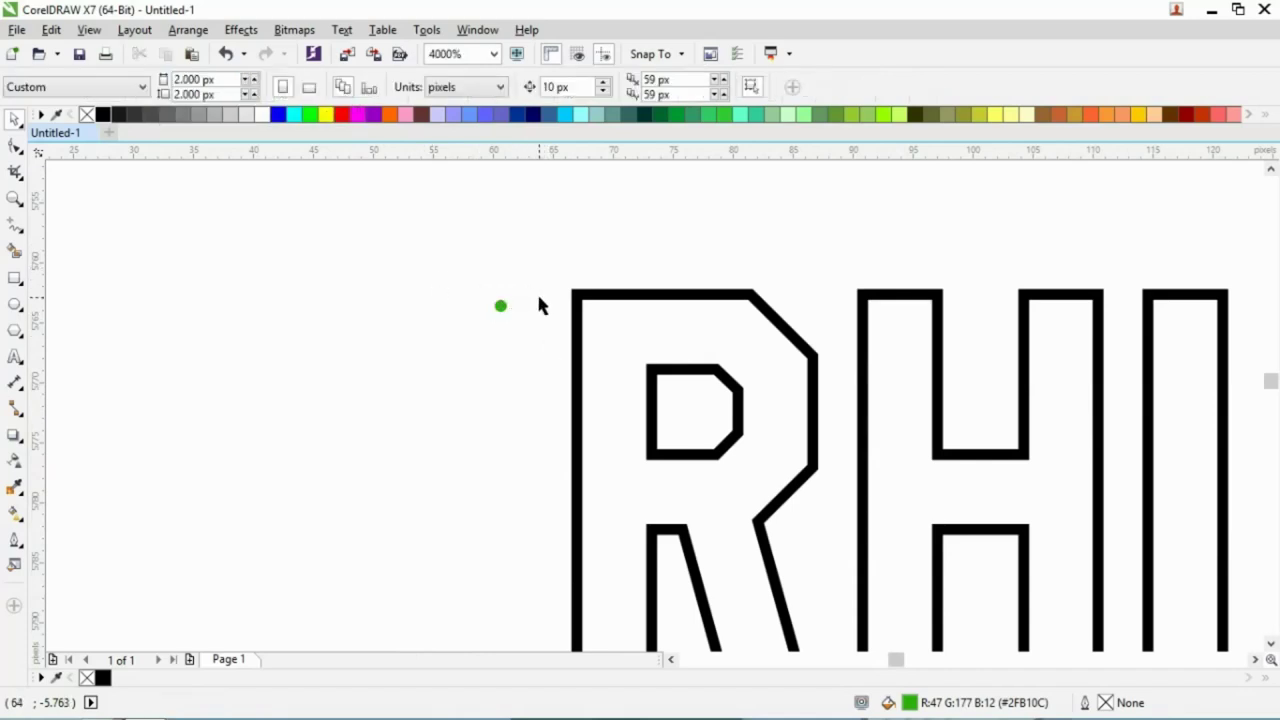
pyautogui.click(500, 305)
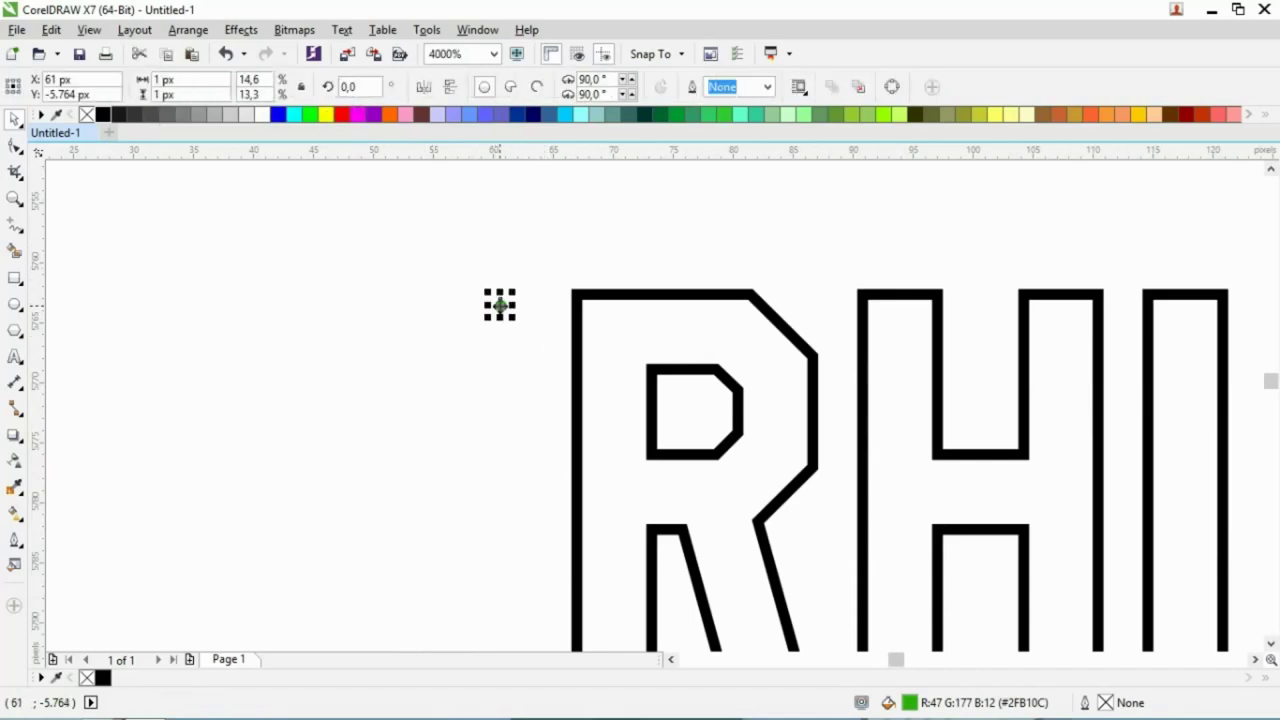
# - Set the circle's width and height to 13 px
pyautogui.click(196, 81)
pyautogui.write('113')
pyautogui.press('Return')
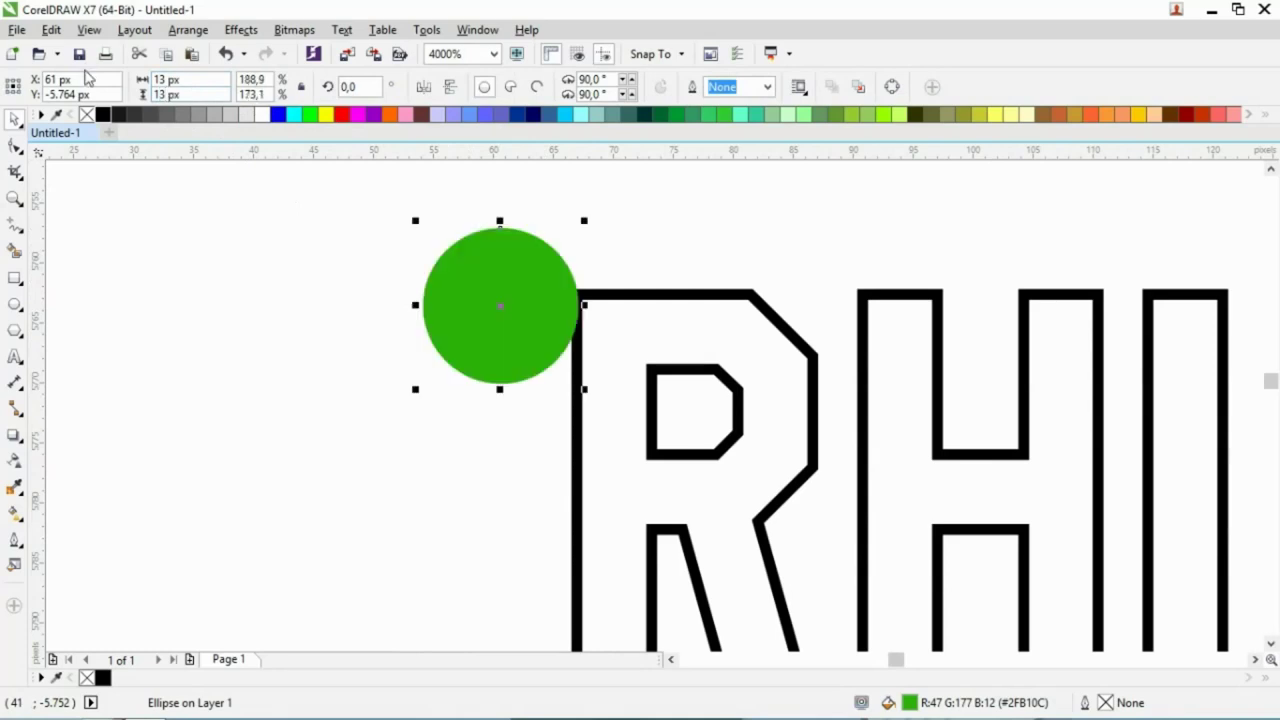
# - Set the circle's width and height to 2 px and deselect it
pyautogui.hotkey('shift', 'Tab')
pyautogui.write('2')
pyautogui.press('Return')
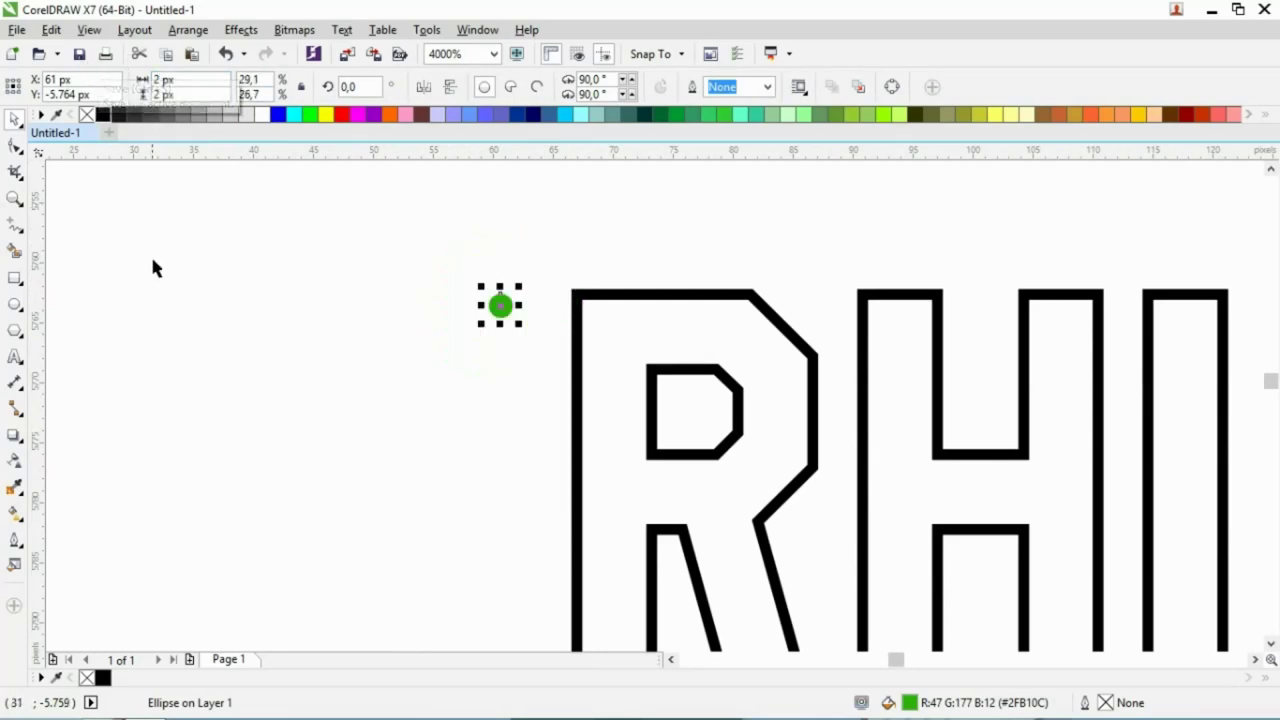
pyautogui.click(400, 292)
pyautogui.scroll(-2, 400, 292)
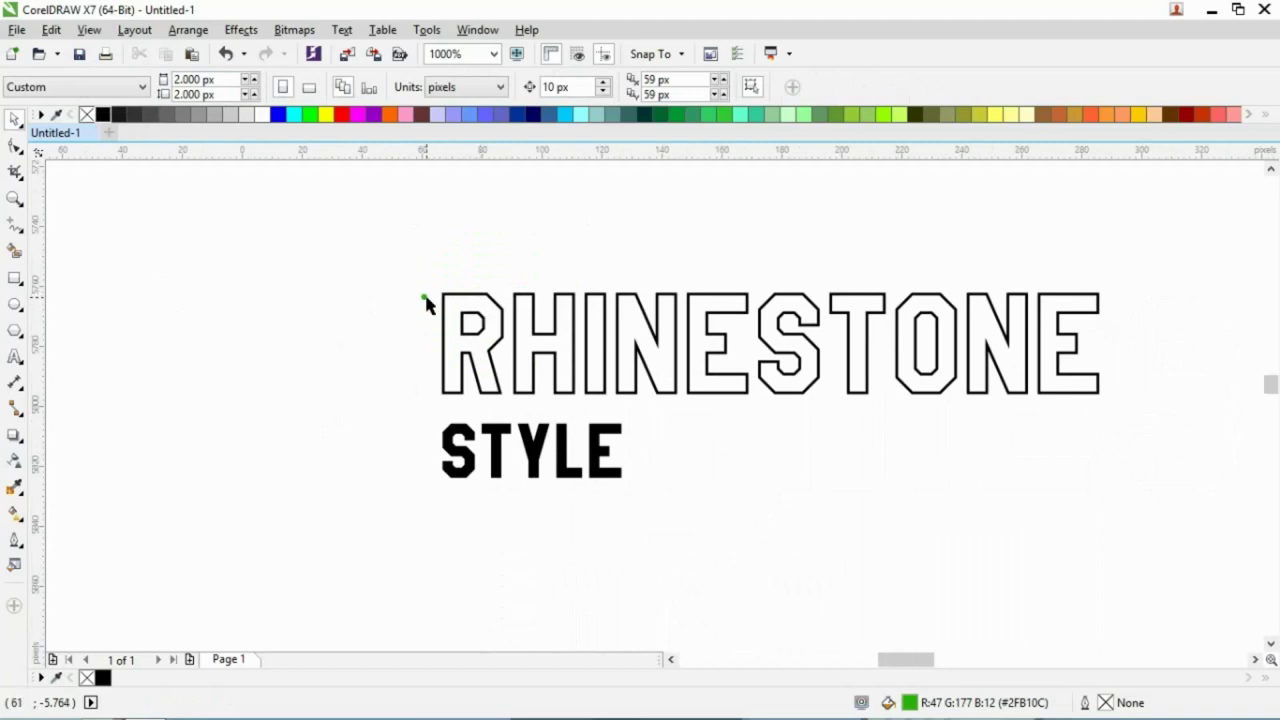
# - Duplicate the small green circle and place the copy below and left of the original, at about X 59 px
pyautogui.click(424, 299)
pyautogui.scroll(4, 420, 303)
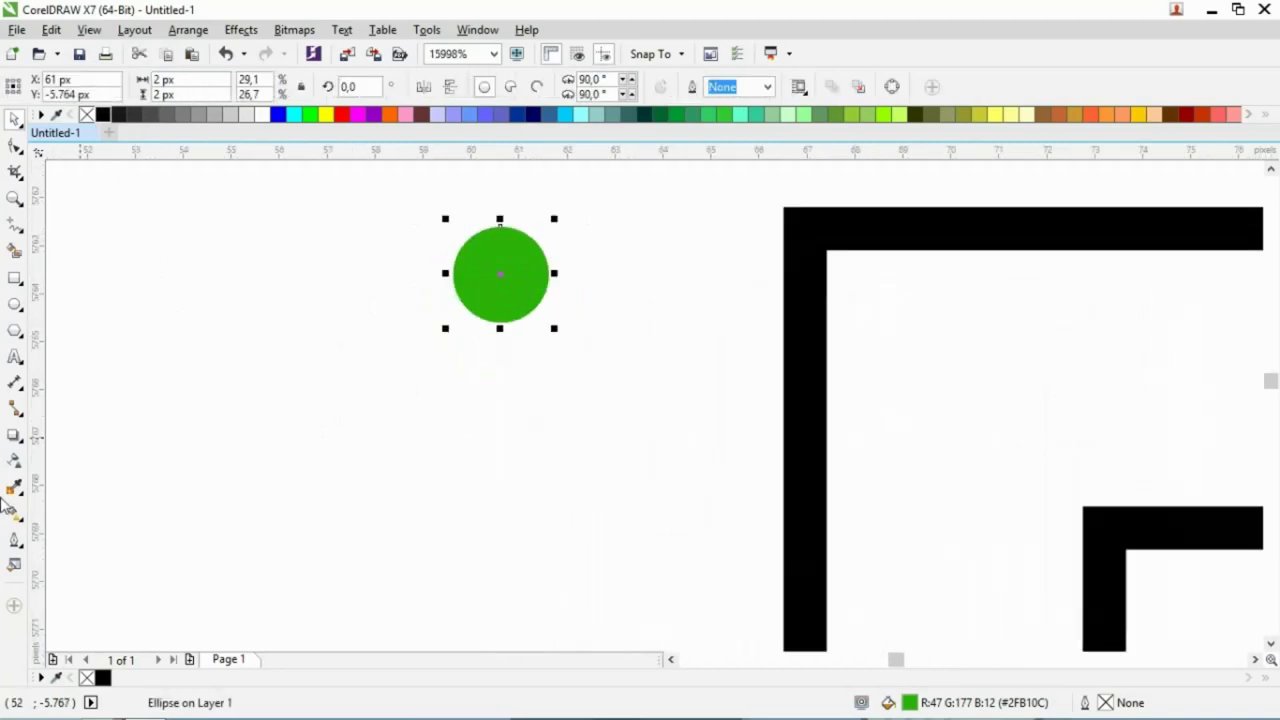
pyautogui.click(16, 514)
pyautogui.moveTo(12, 478)
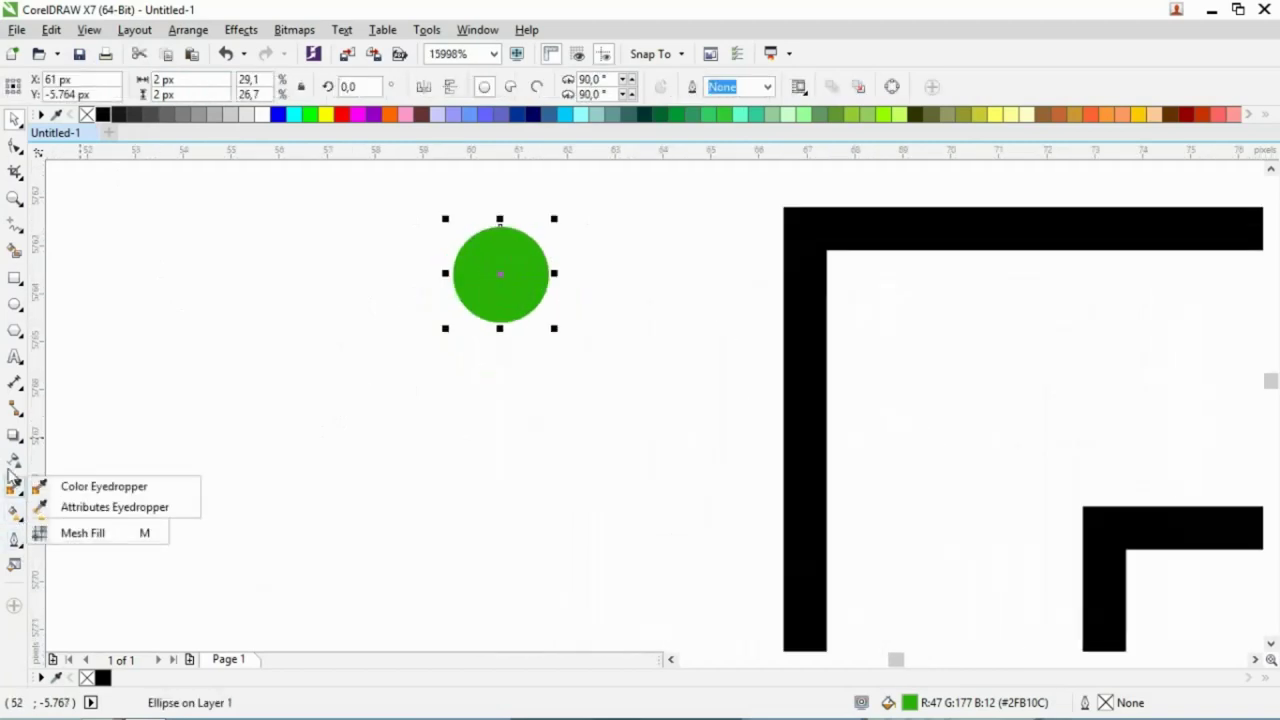
pyautogui.click(410, 272)
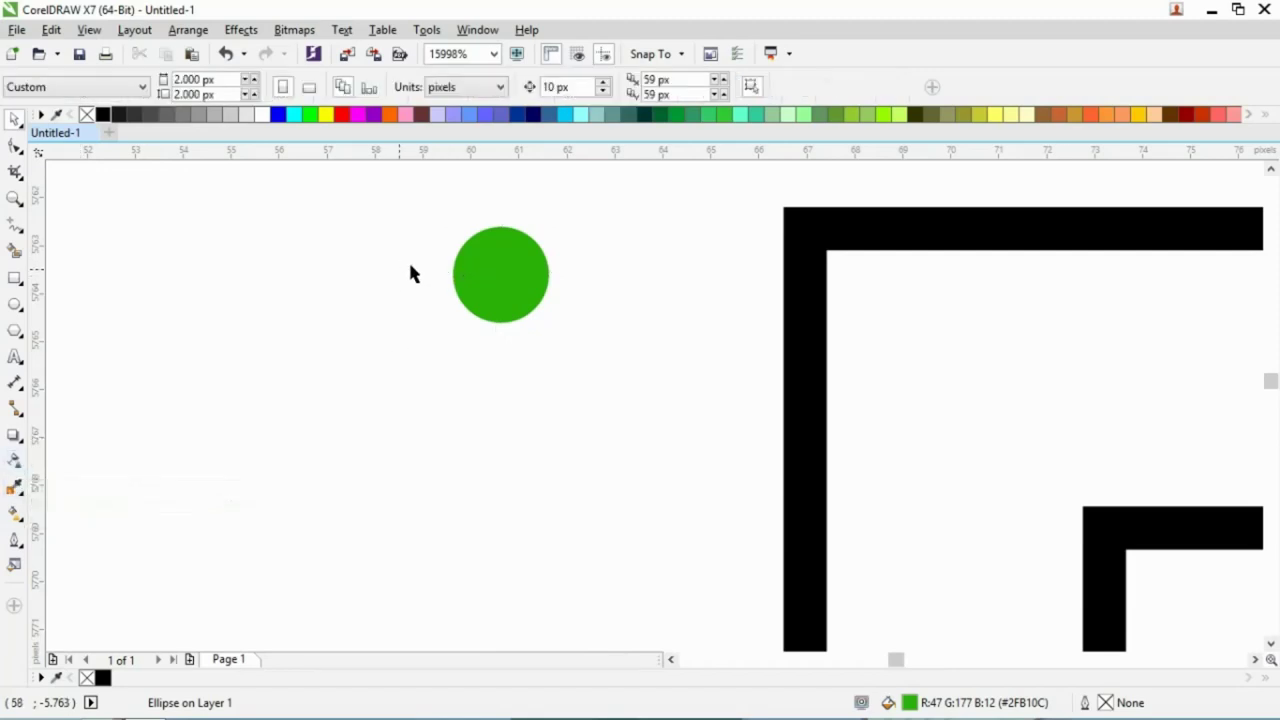
pyautogui.rightClick(506, 277)
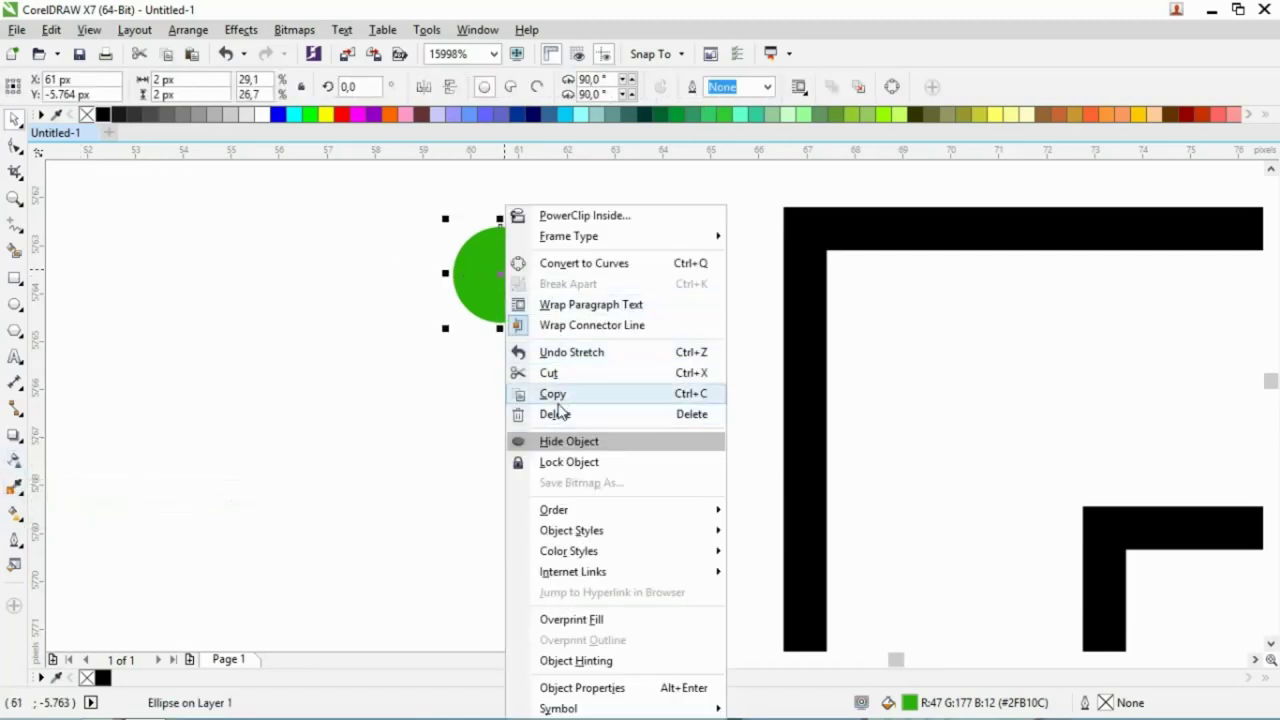
pyautogui.click(555, 395)
pyautogui.click(407, 399)
pyautogui.hotkey('ctrl', 'v')
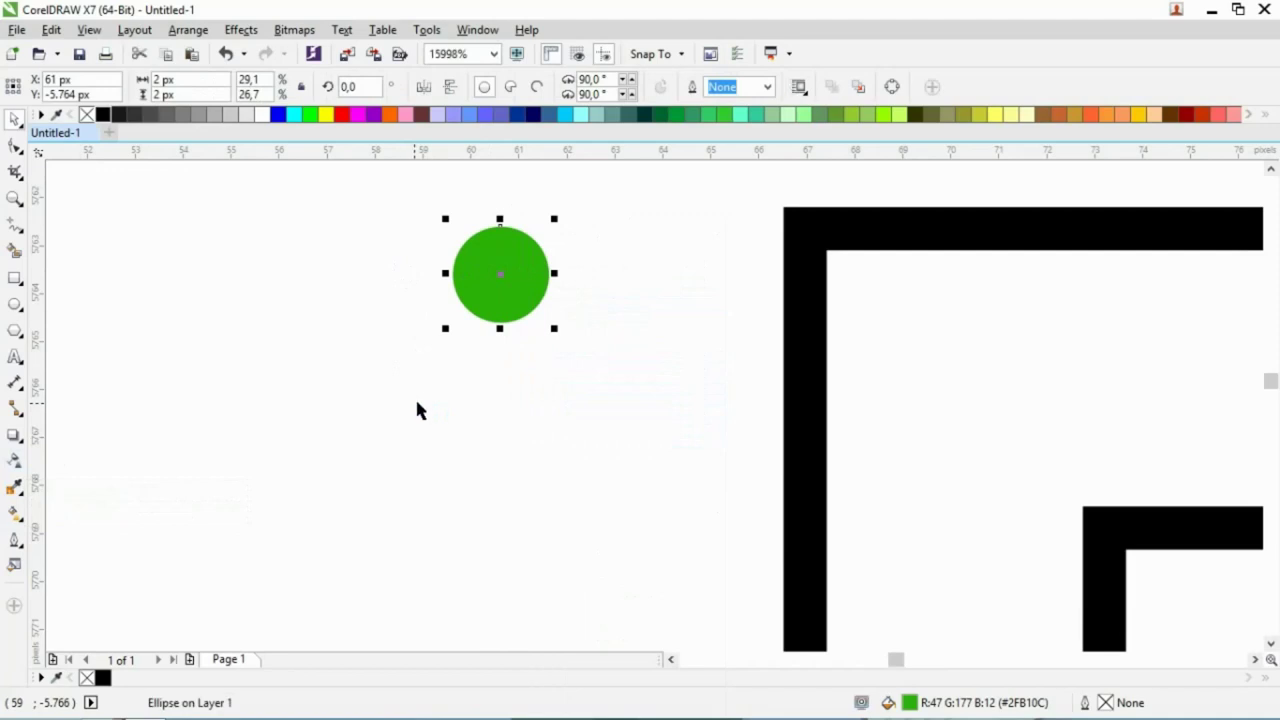
pyautogui.moveTo(500, 290); pyautogui.dragTo(411, 411)
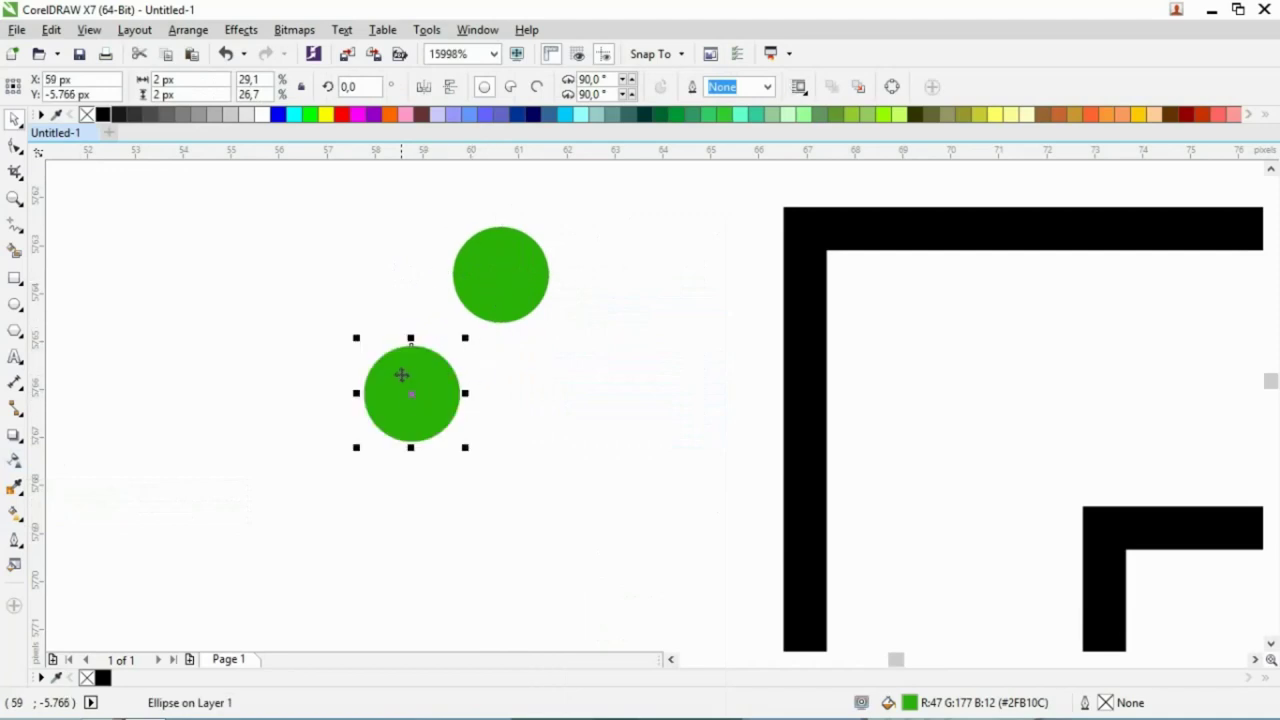
# - Blend the lower green circle into the upper one with 20 steps and clear that blend
pyautogui.click(401, 377)
pyautogui.click(18, 438)
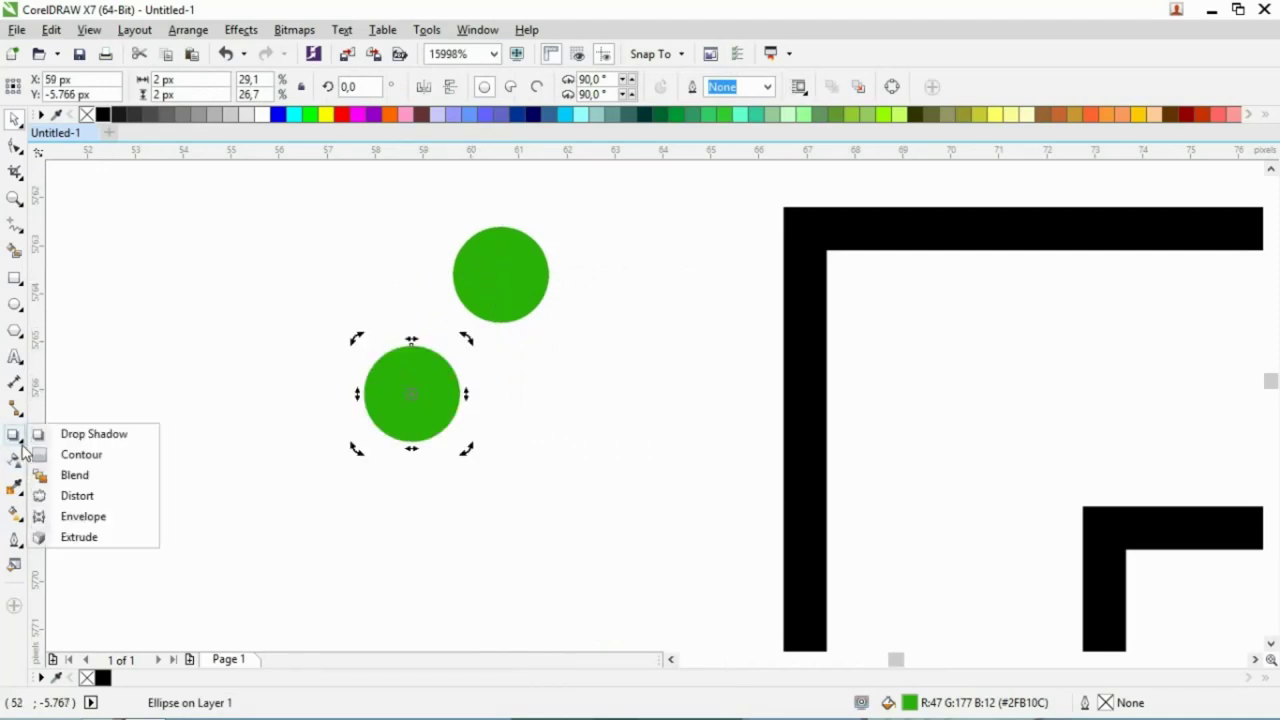
pyautogui.click(75, 475)
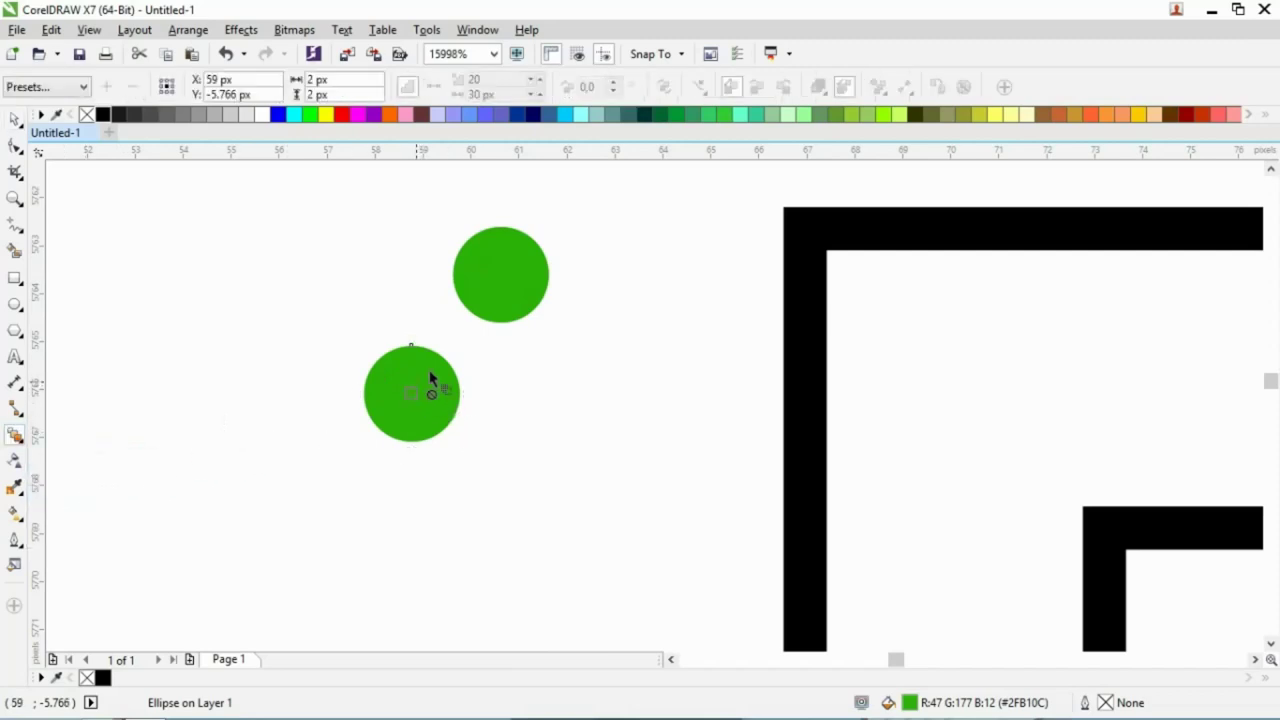
pyautogui.moveTo(422, 396); pyautogui.dragTo(511, 272)
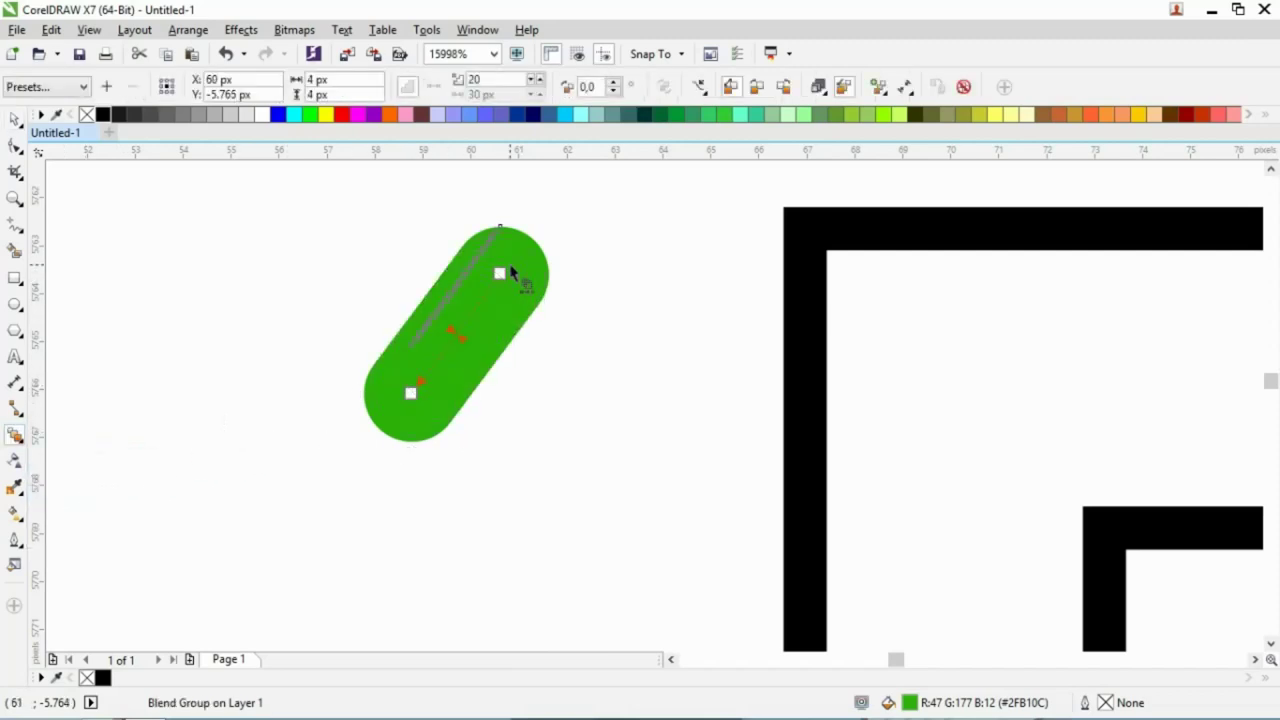
pyautogui.click(14, 119)
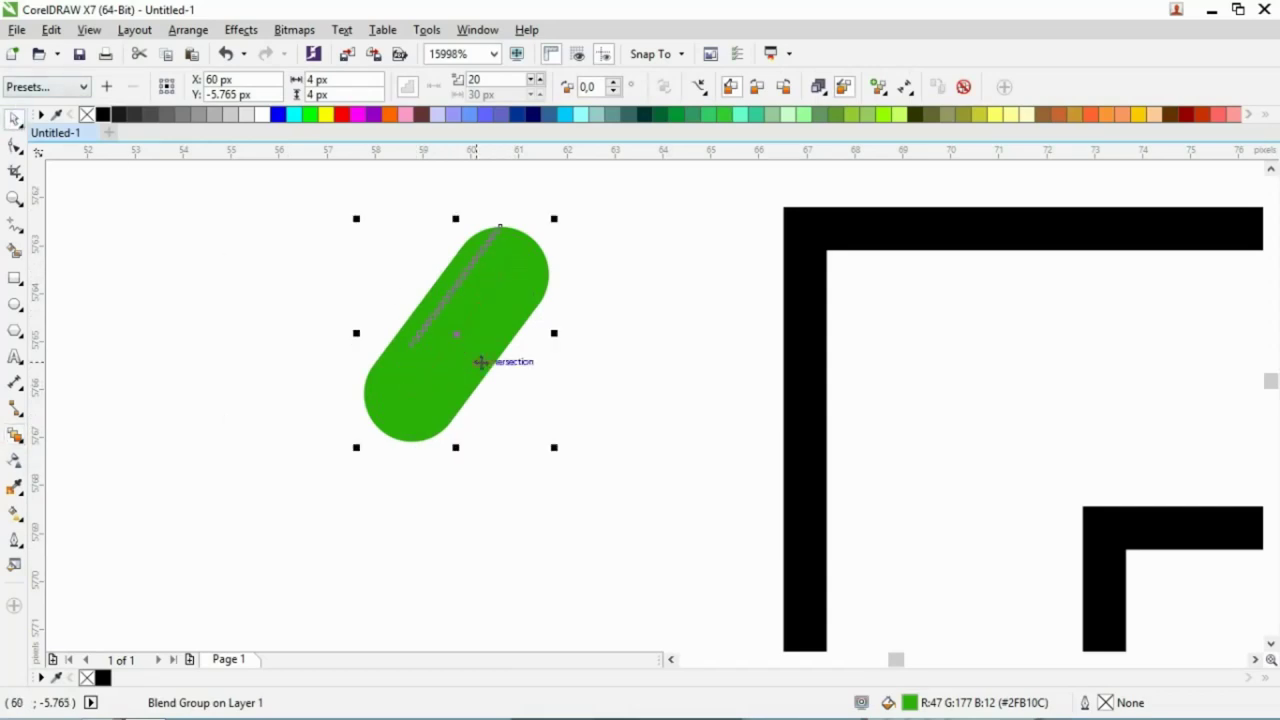
pyautogui.click(963, 86)
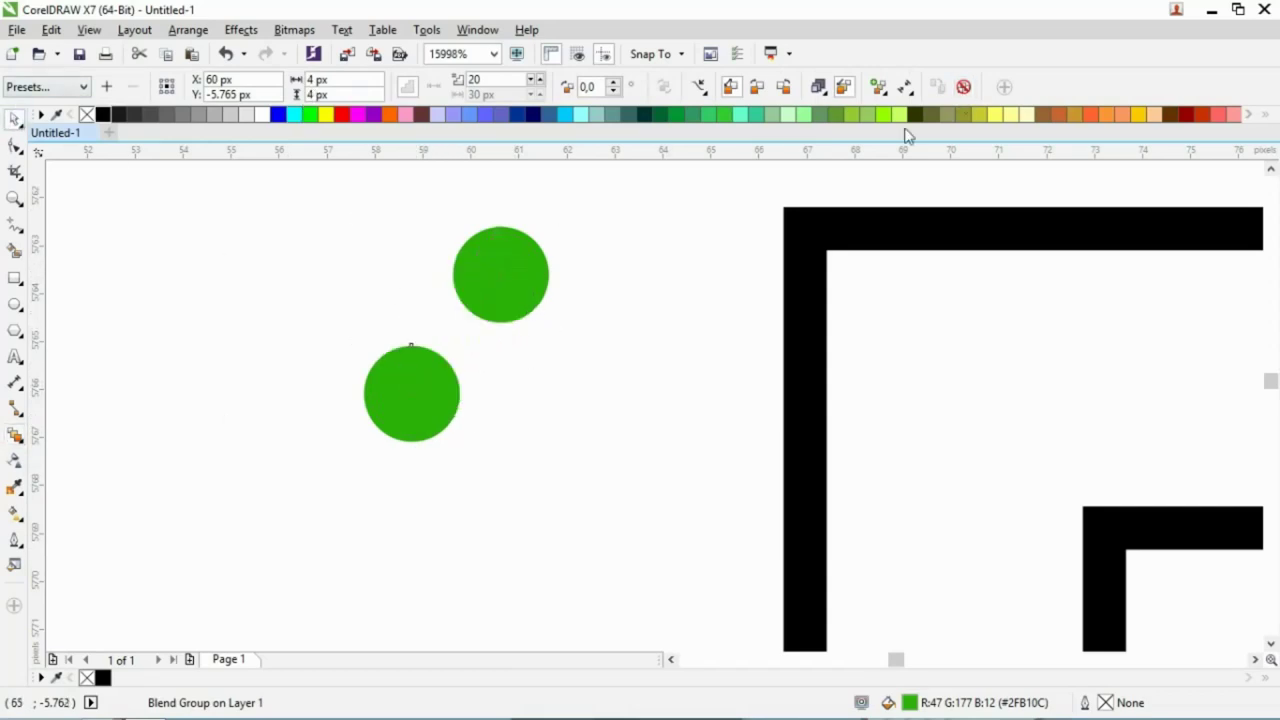
# - Create a 20-step blend from the lower green circle to the upper one and select the blend group
pyautogui.click(420, 408)
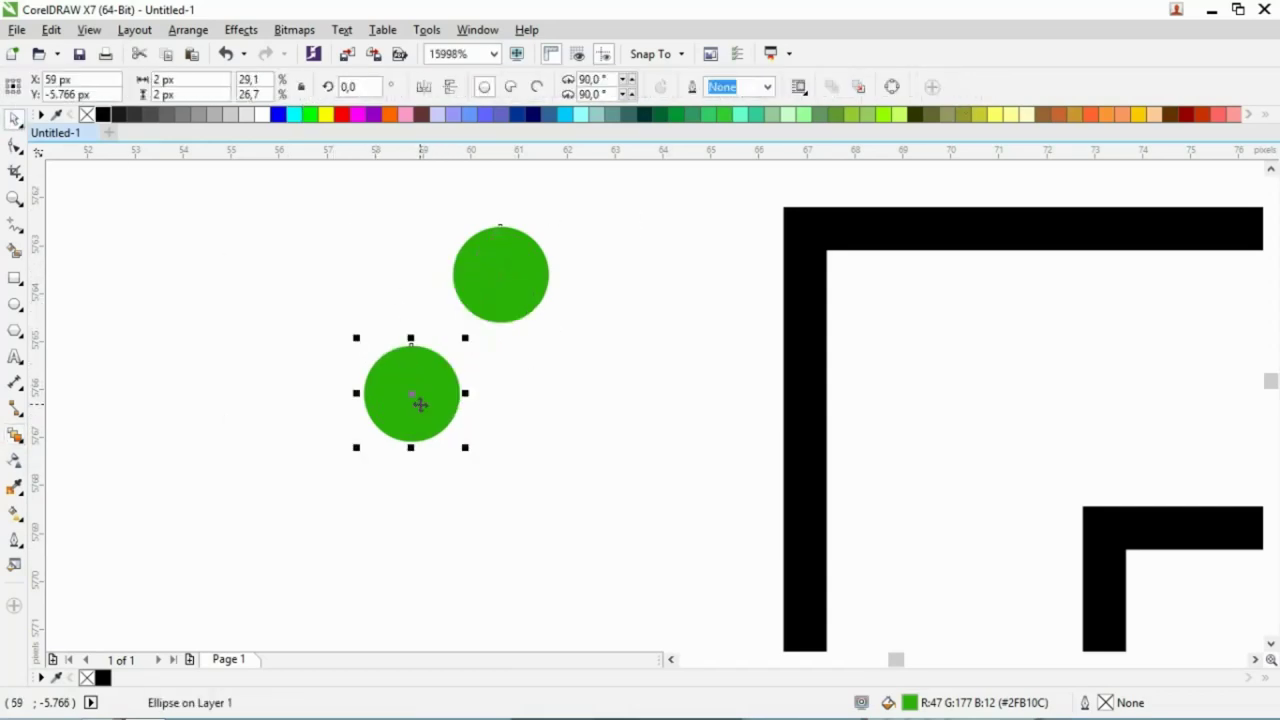
pyautogui.click(14, 435)
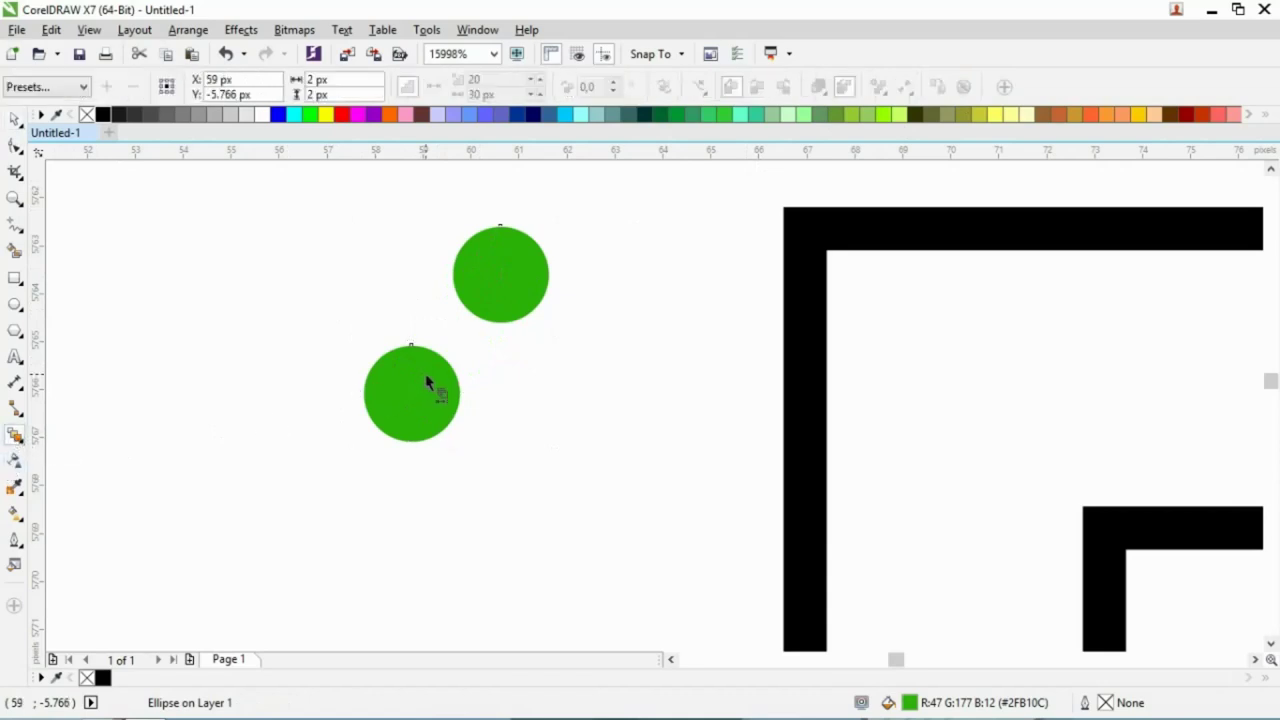
pyautogui.moveTo(426, 379); pyautogui.dragTo(498, 271)
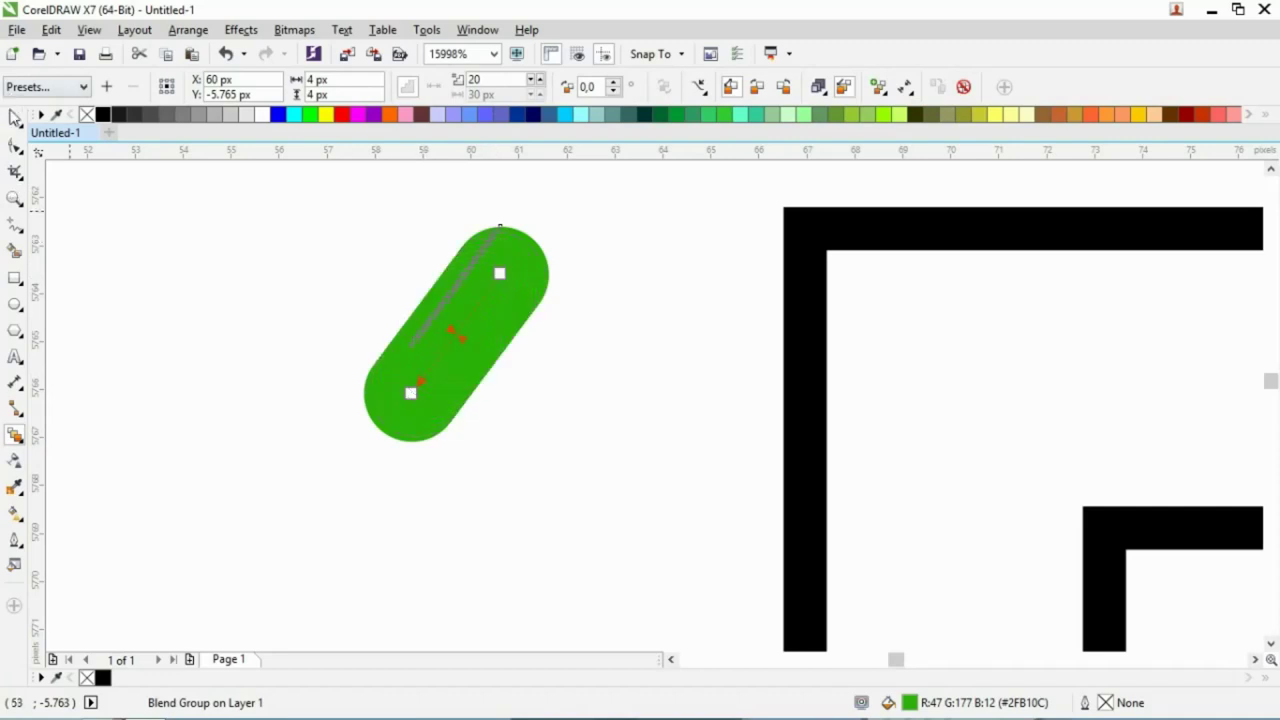
pyautogui.click(14, 118)
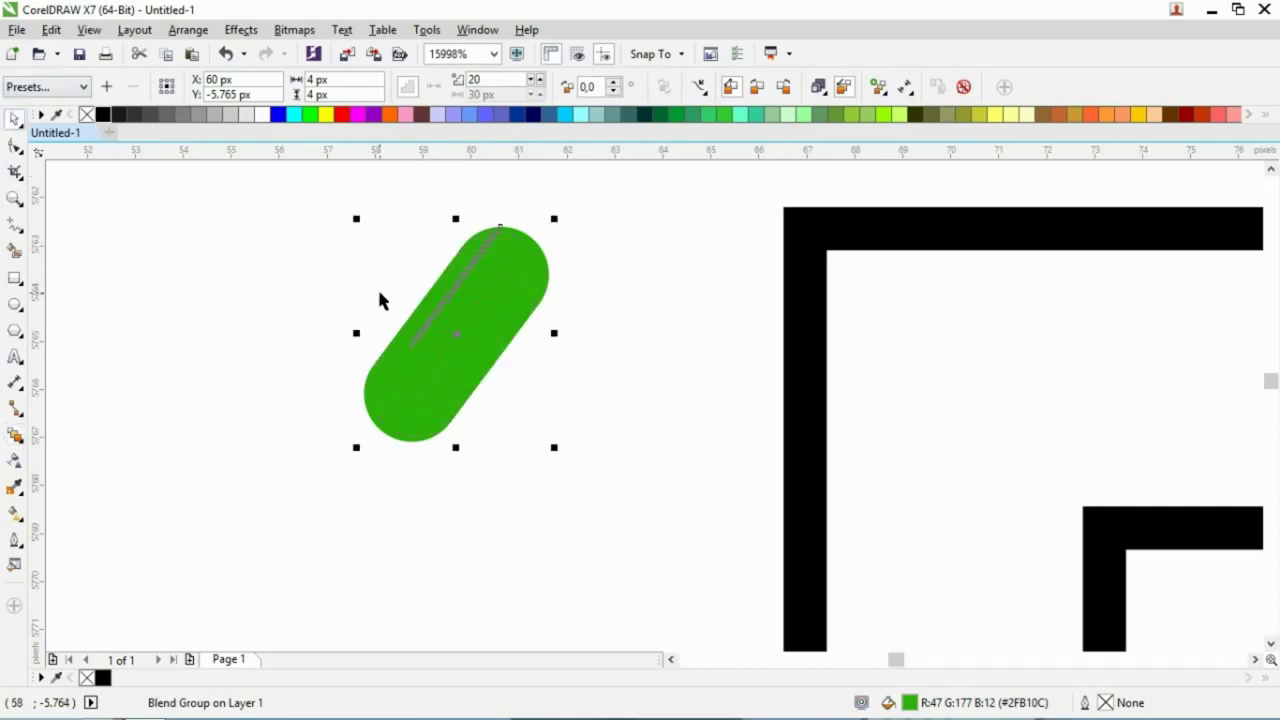
pyautogui.scroll(-1, 379, 300)
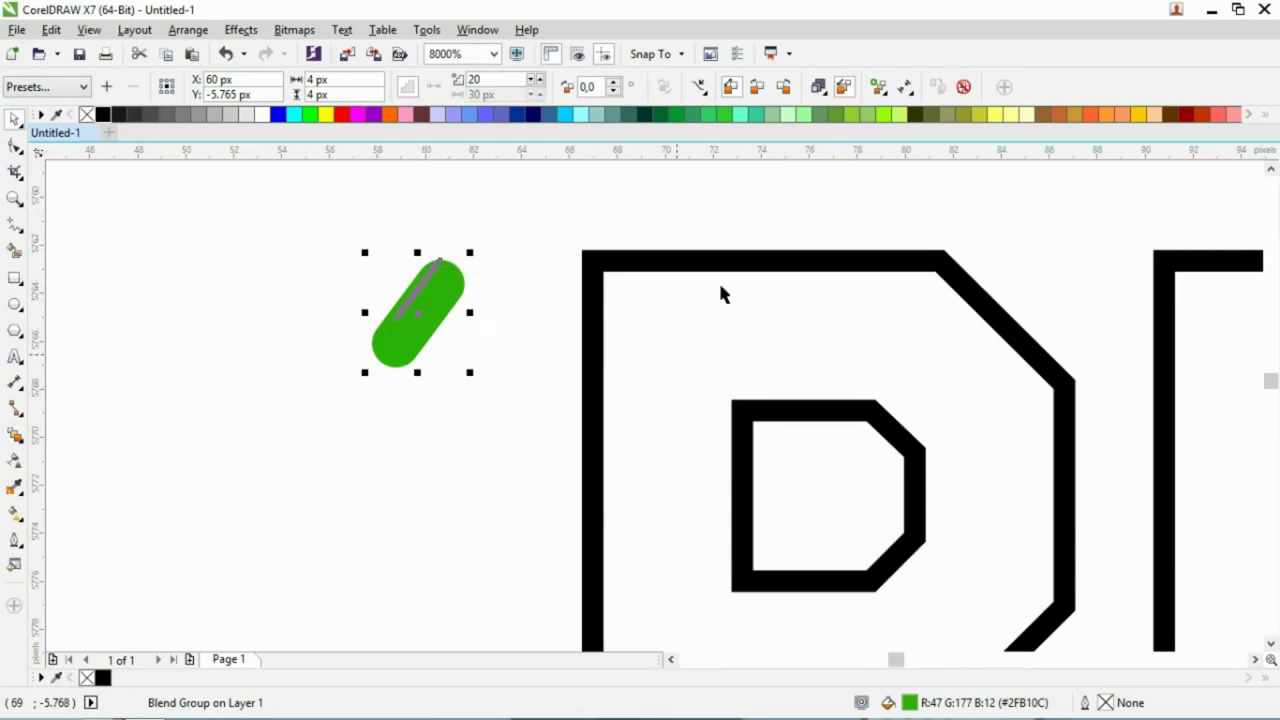
pyautogui.click(905, 87)
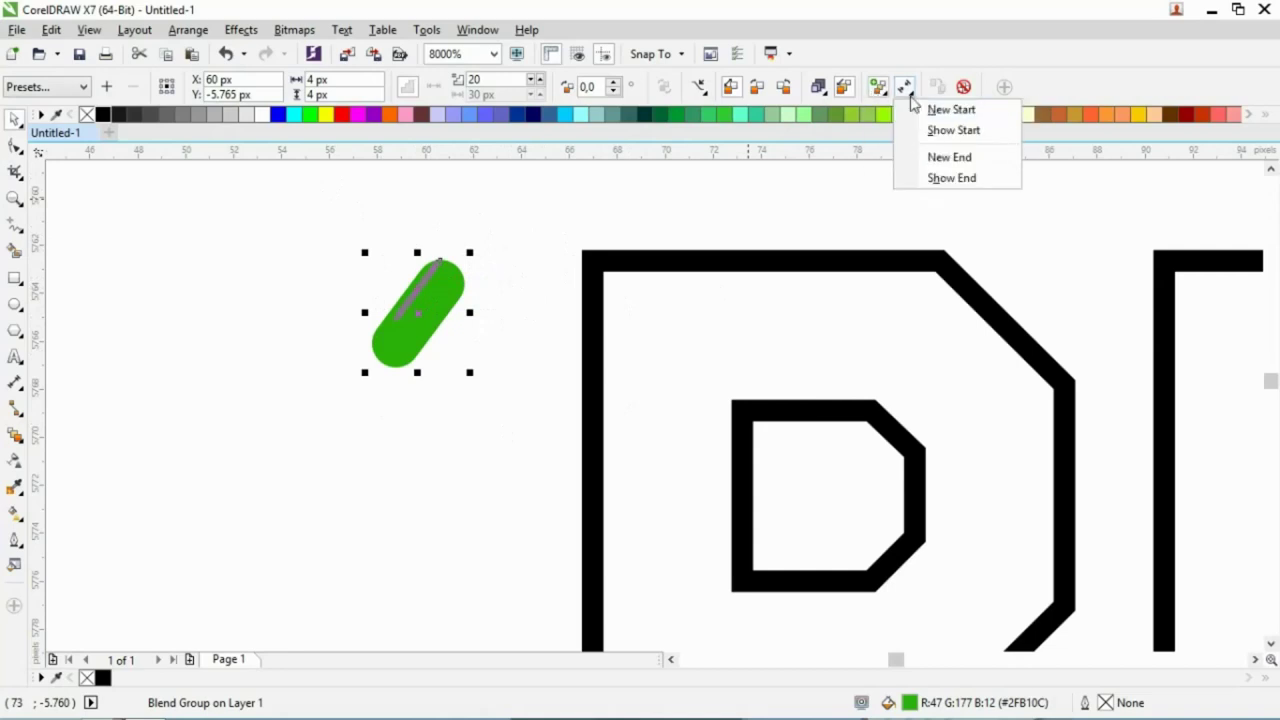
pyautogui.press('Escape')
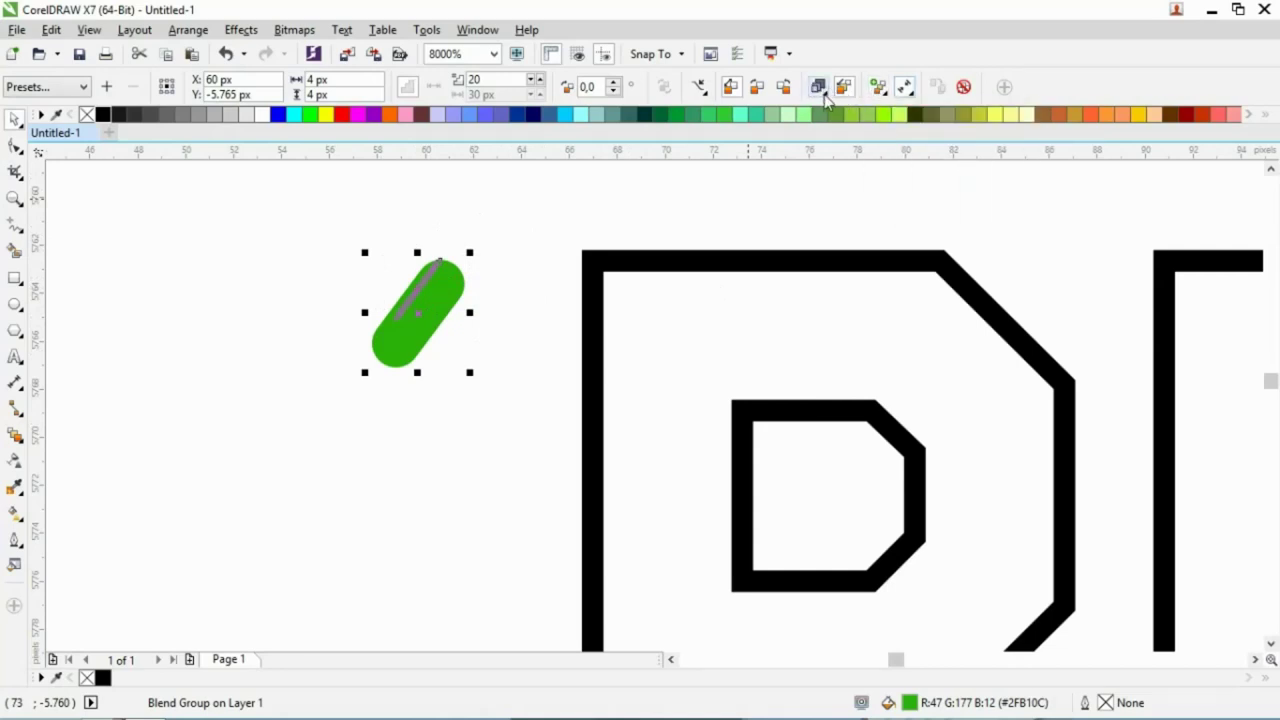
pyautogui.click(828, 98)
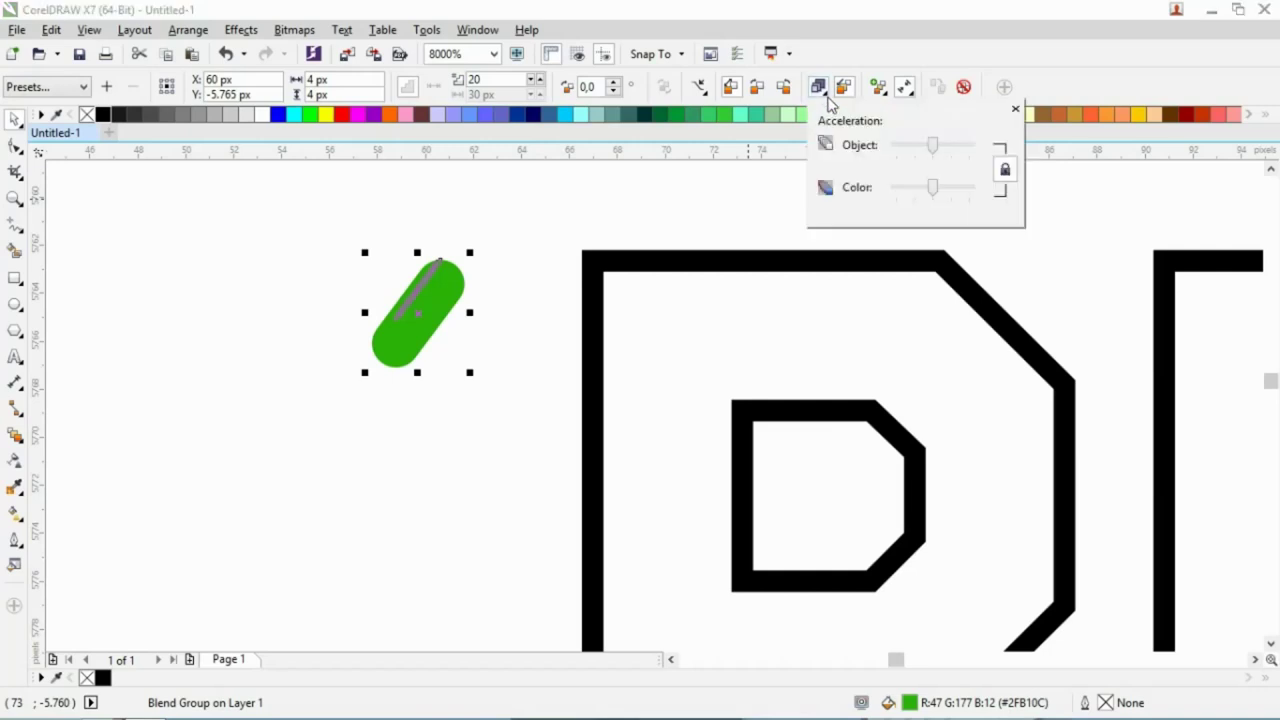
pyautogui.click(878, 90)
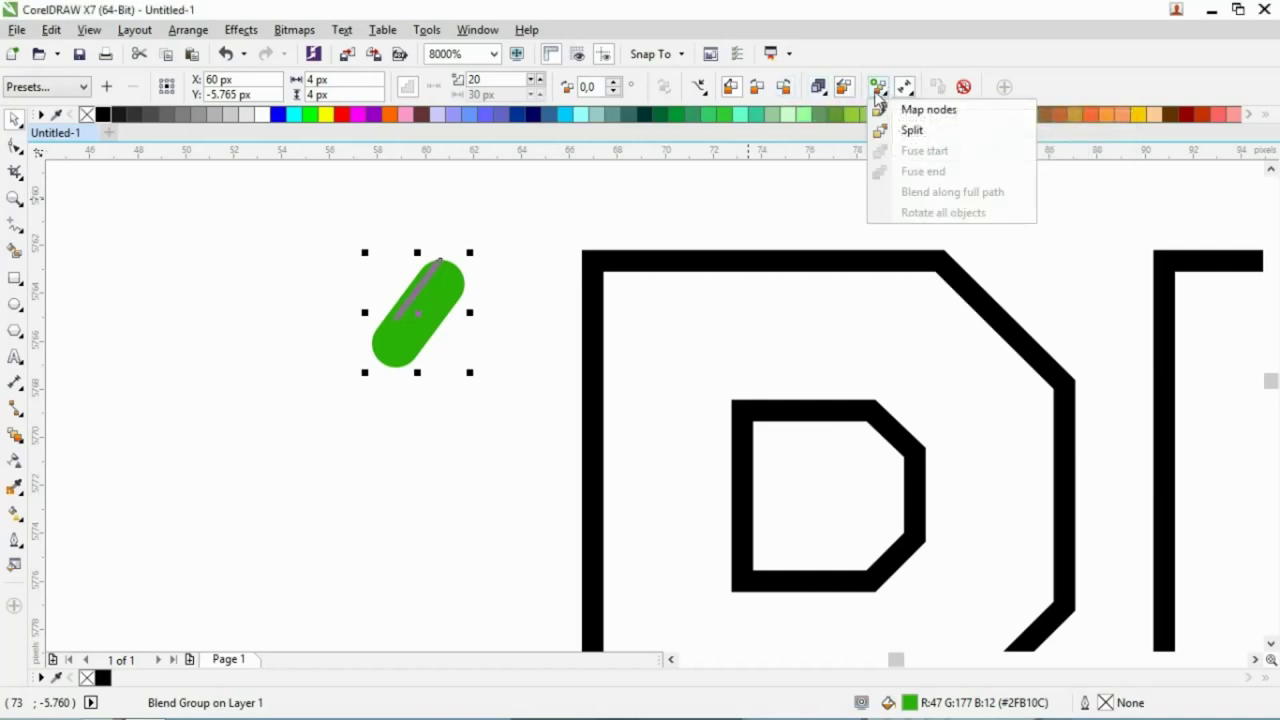
pyautogui.click(905, 92)
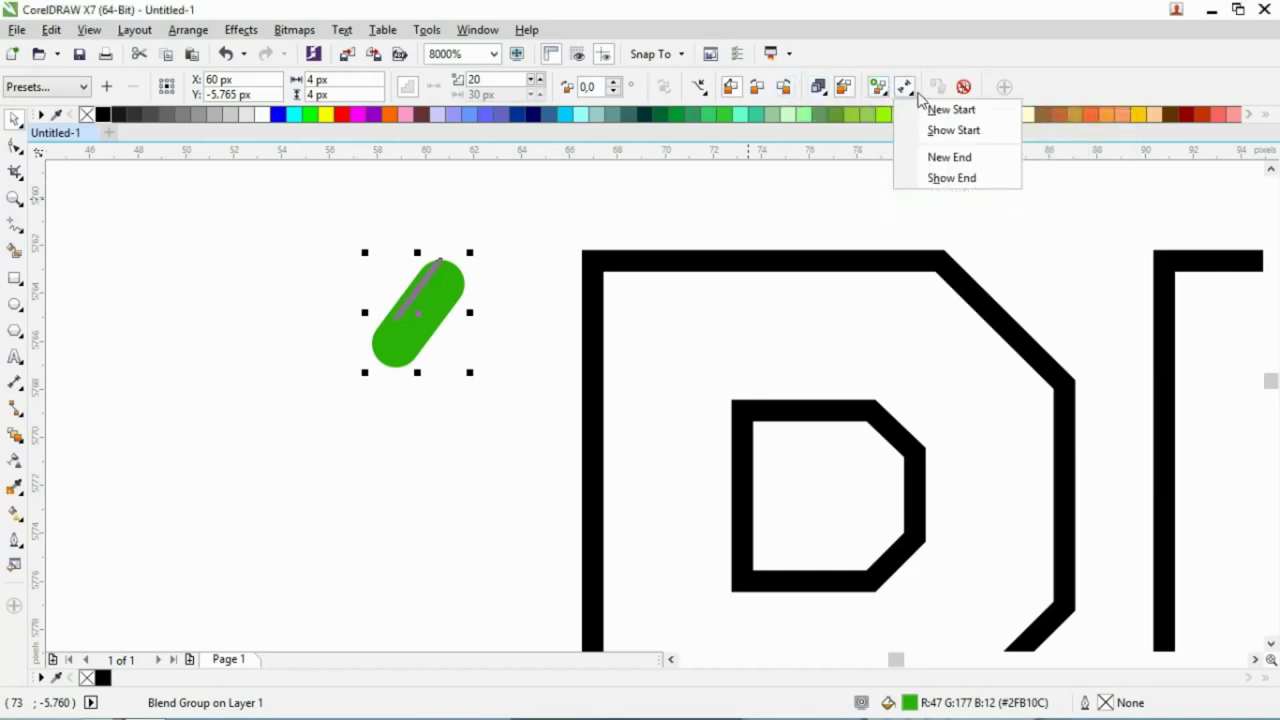
# - Assign the outlined RHINESTONE lettering as the new path for the circle blend
pyautogui.click(699, 88)
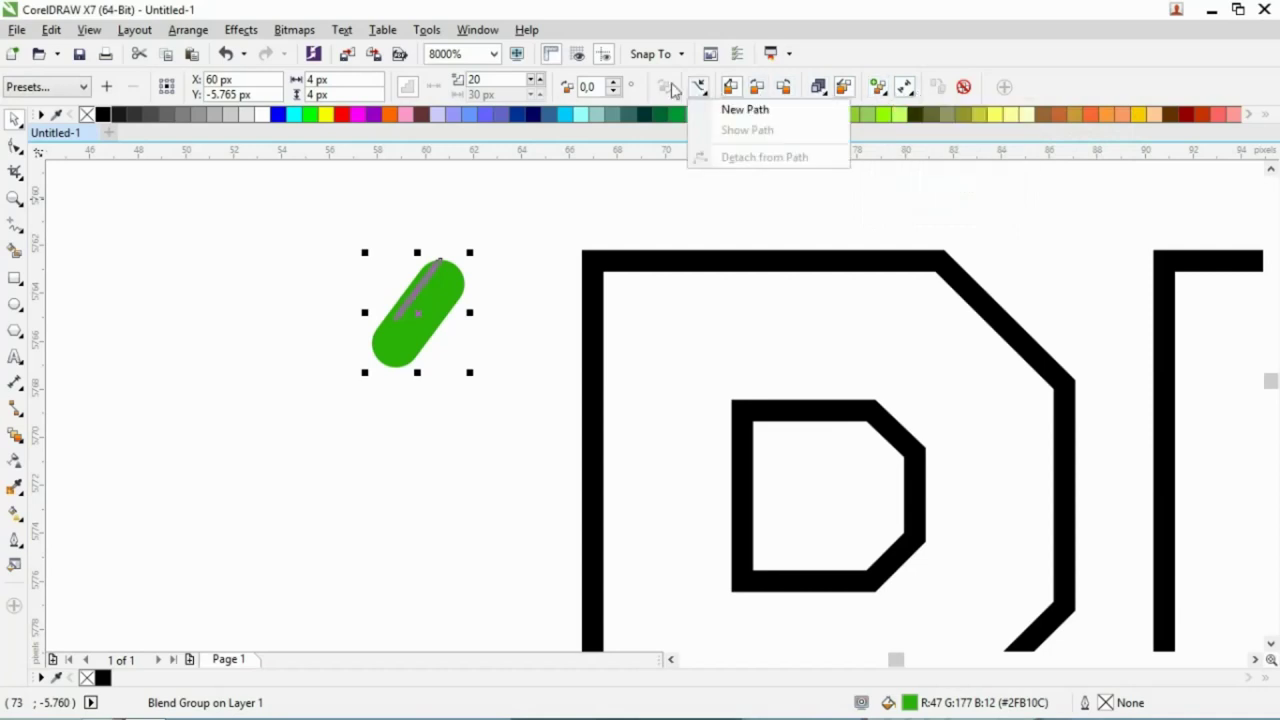
pyautogui.click(731, 112)
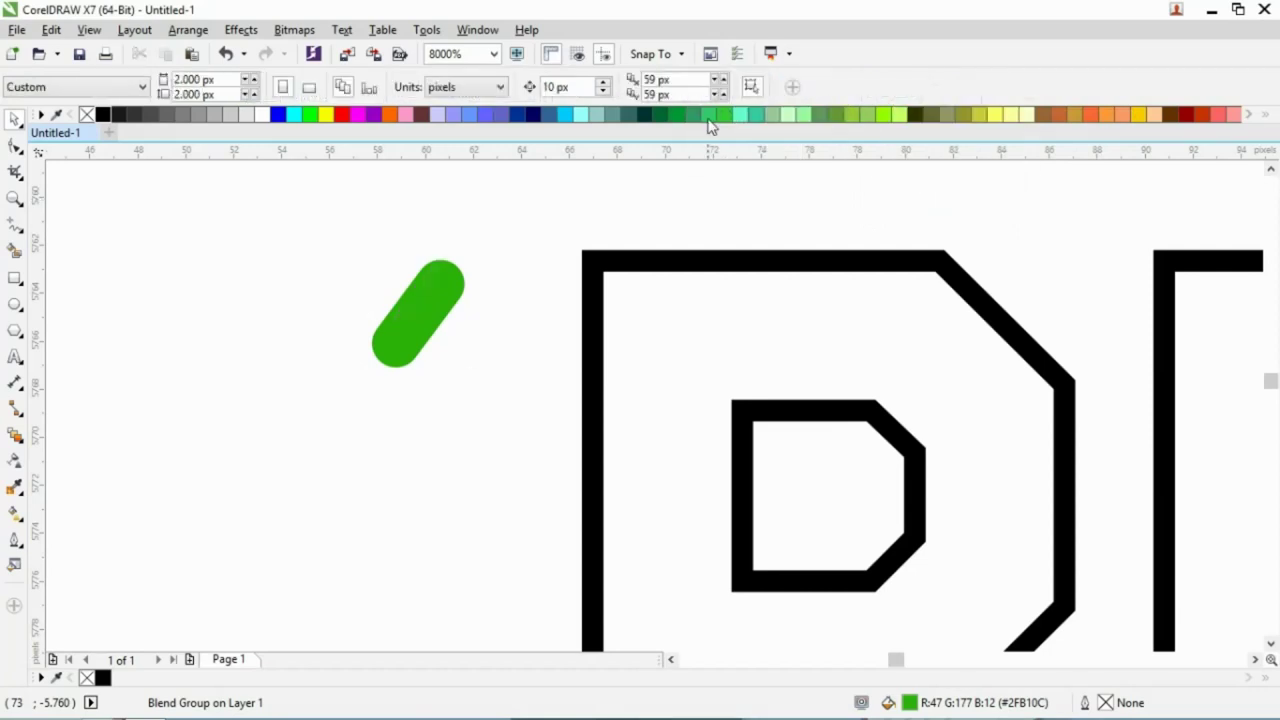
pyautogui.click(651, 256)
pyautogui.scroll(-3, 629, 249)
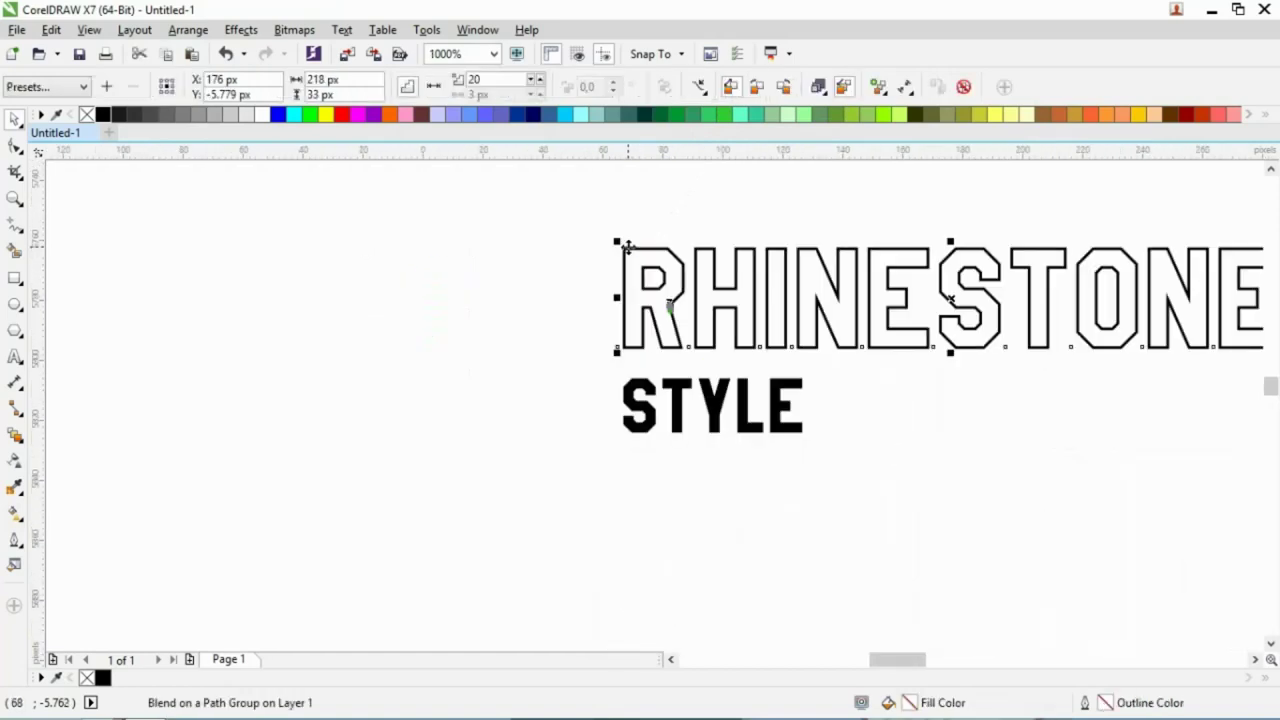
pyautogui.scroll(2, 640, 400)
pyautogui.scroll(-1, 641, 381)
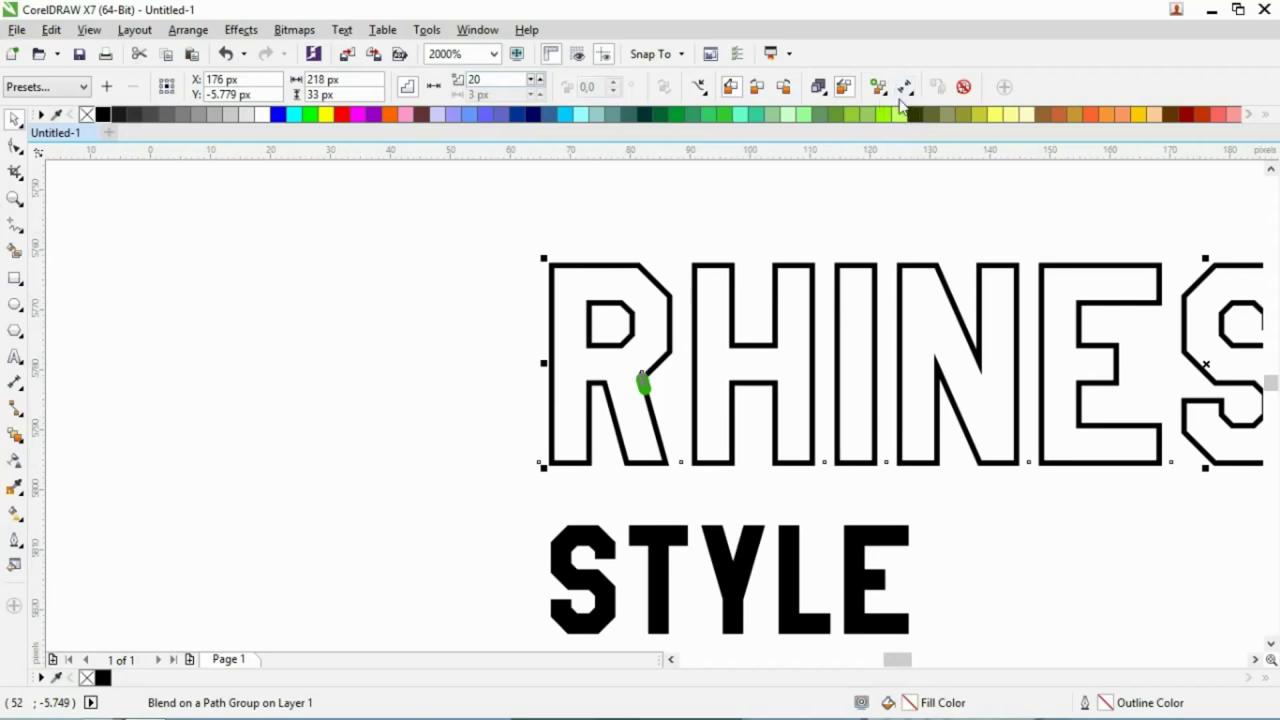
# - Enable rotating all objects and blending along the full path for the circle blend on RHINESTONE
pyautogui.click(821, 91)
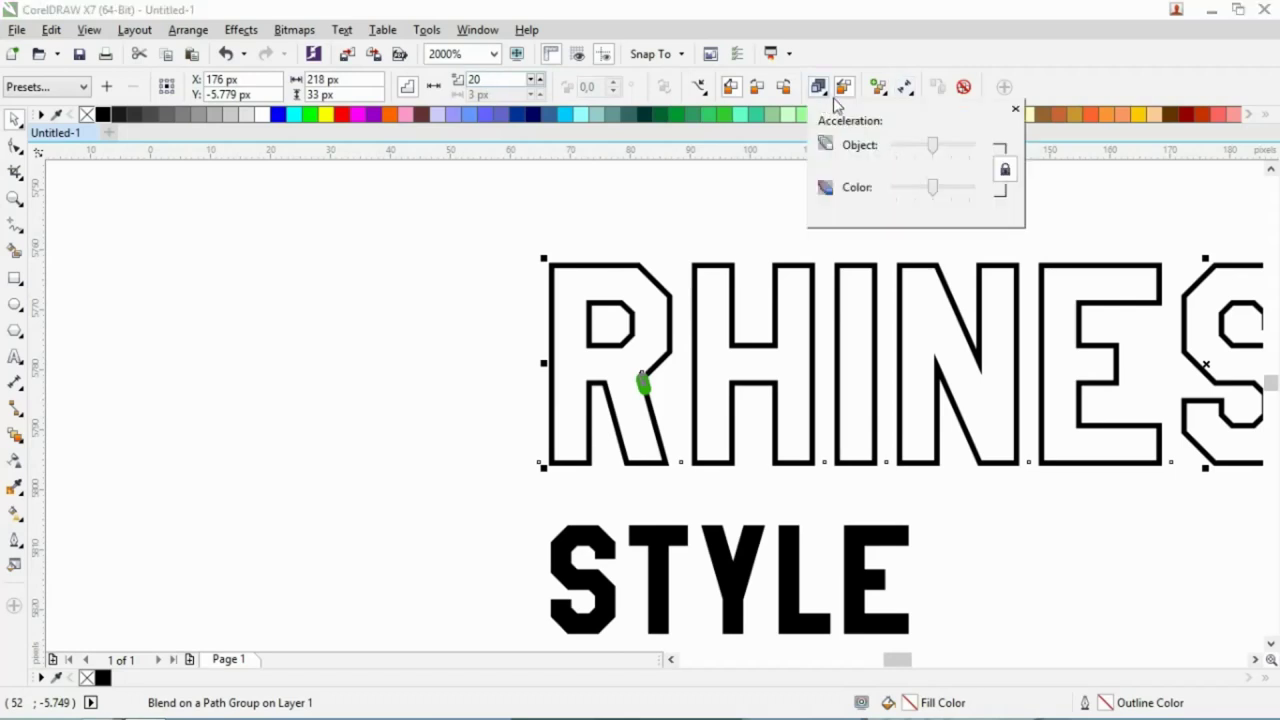
pyautogui.click(881, 92)
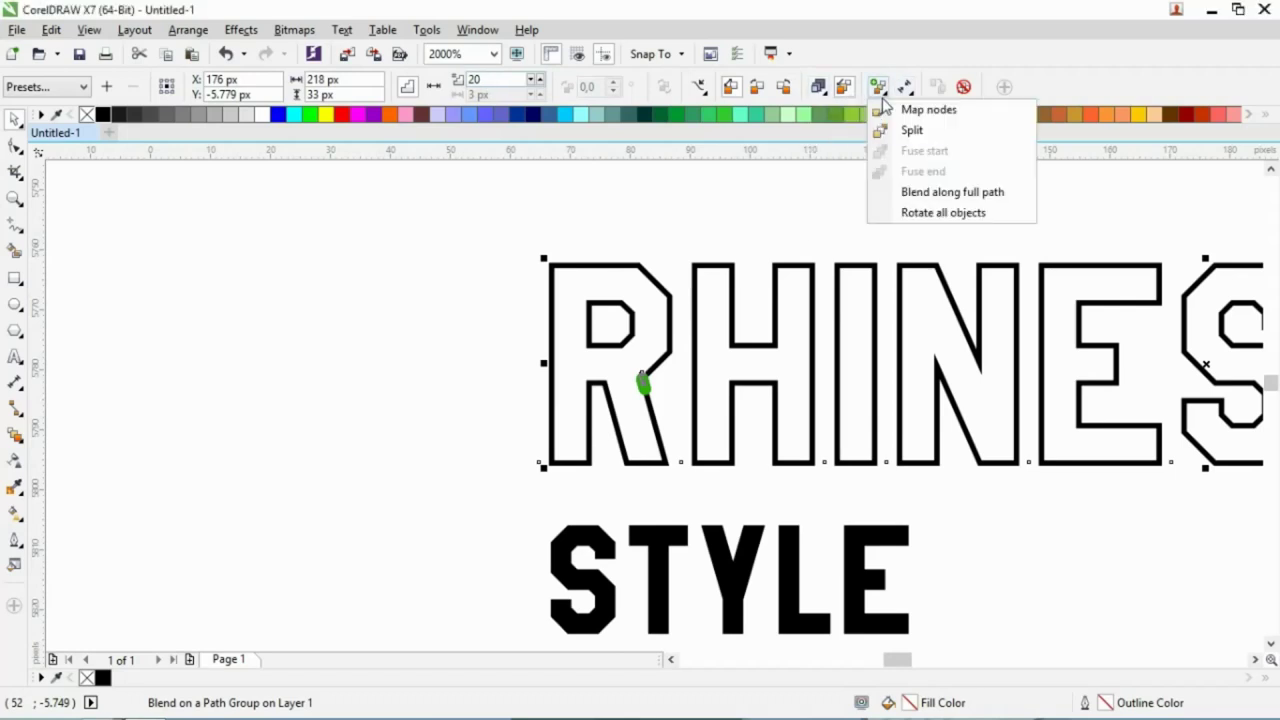
pyautogui.click(922, 213)
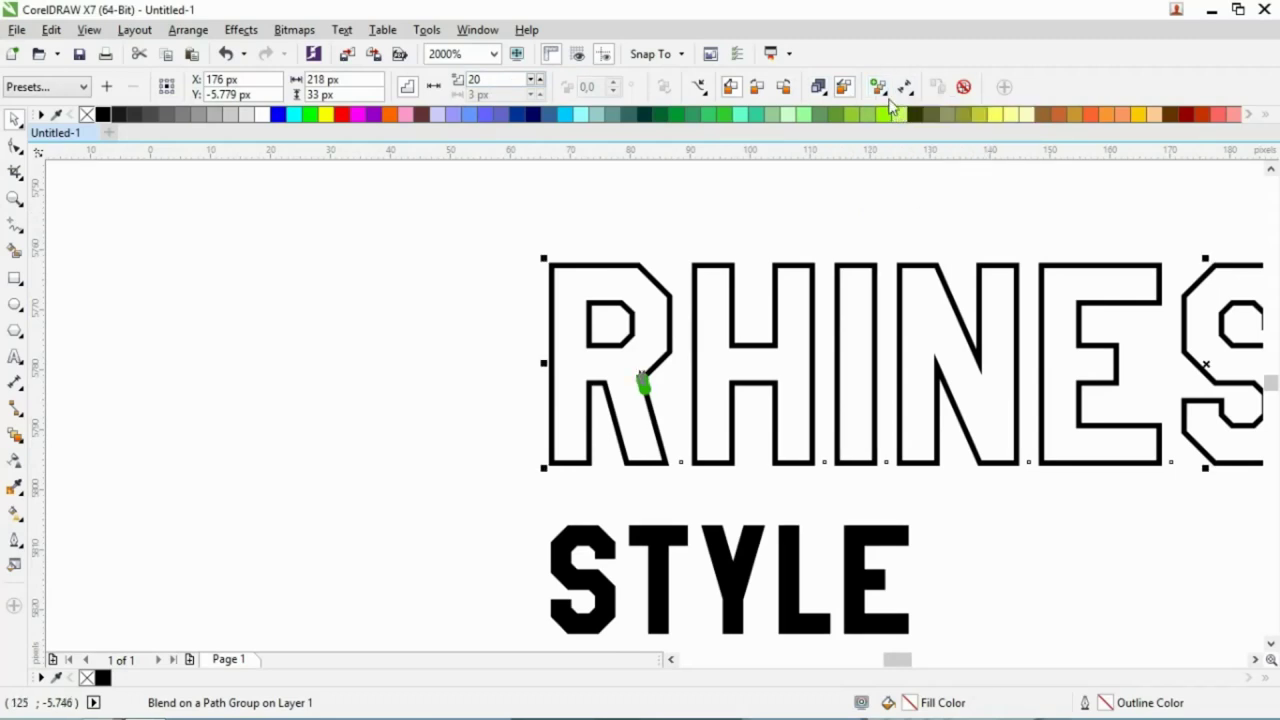
pyautogui.click(880, 90)
pyautogui.click(935, 191)
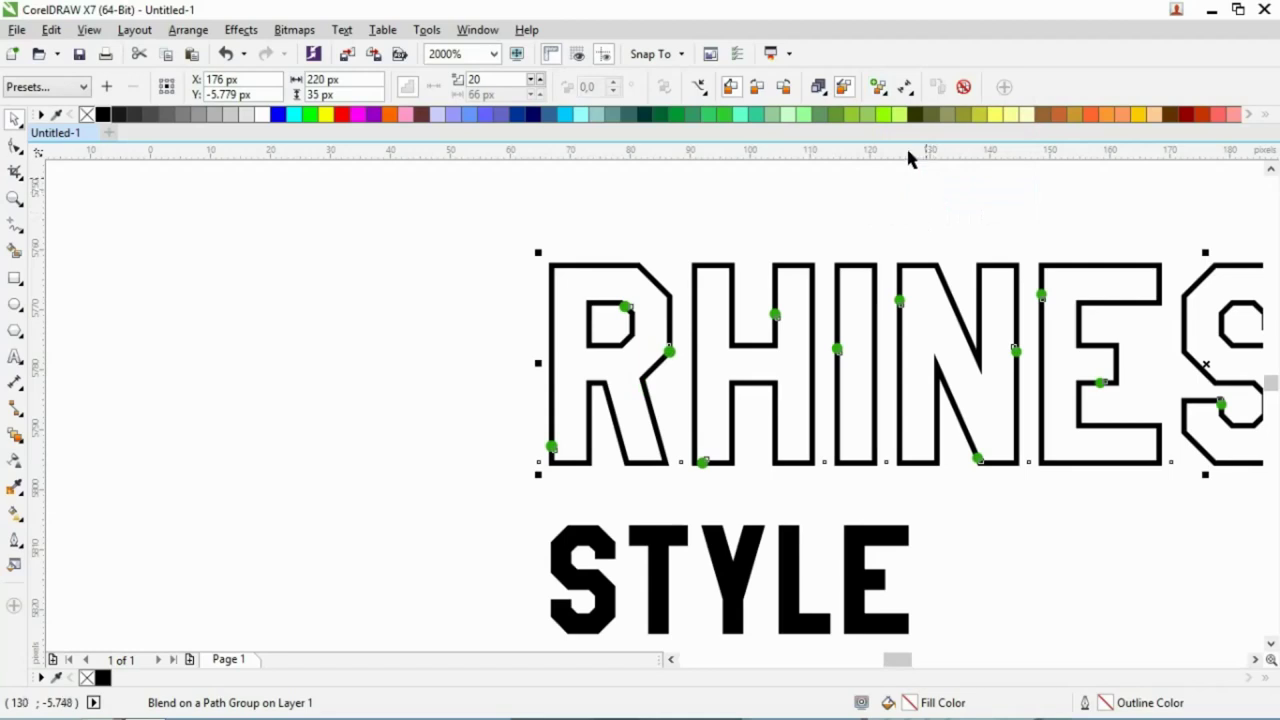
pyautogui.click(880, 89)
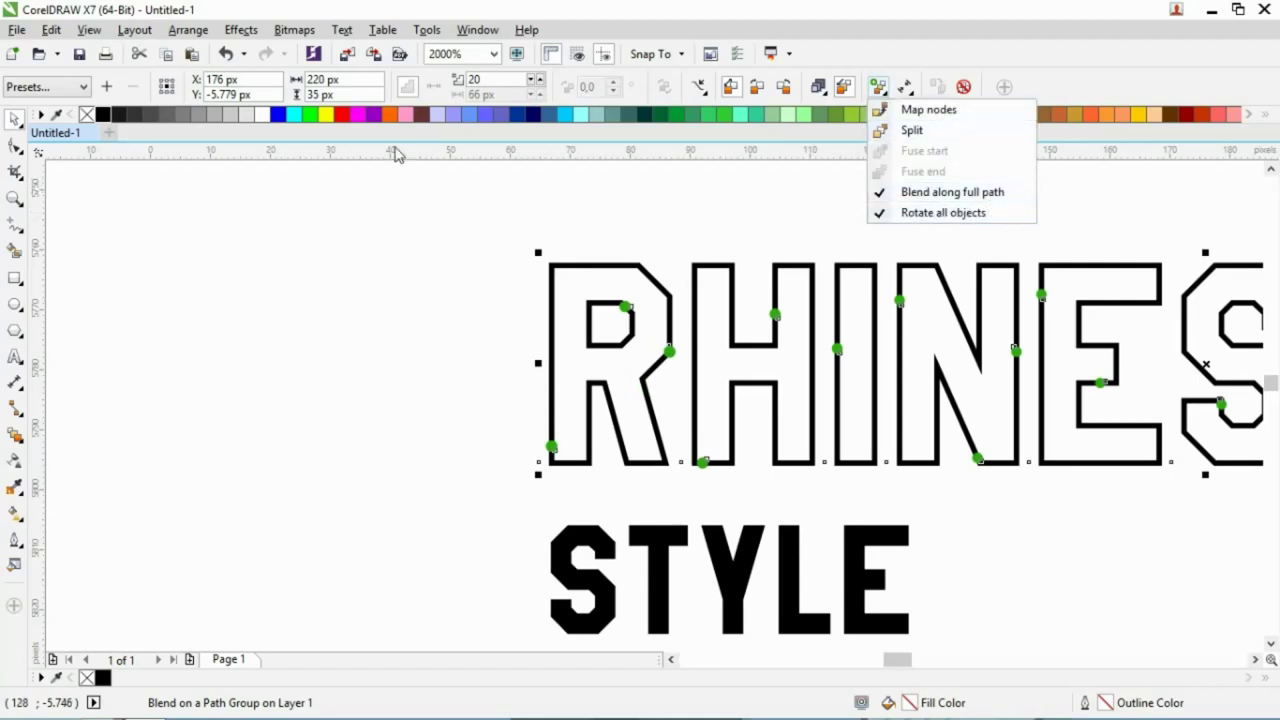
# - Raise the number of blend steps along the RHINESTONE outline to 50 and on to 100
pyautogui.click(325, 80)
pyautogui.click(510, 78)
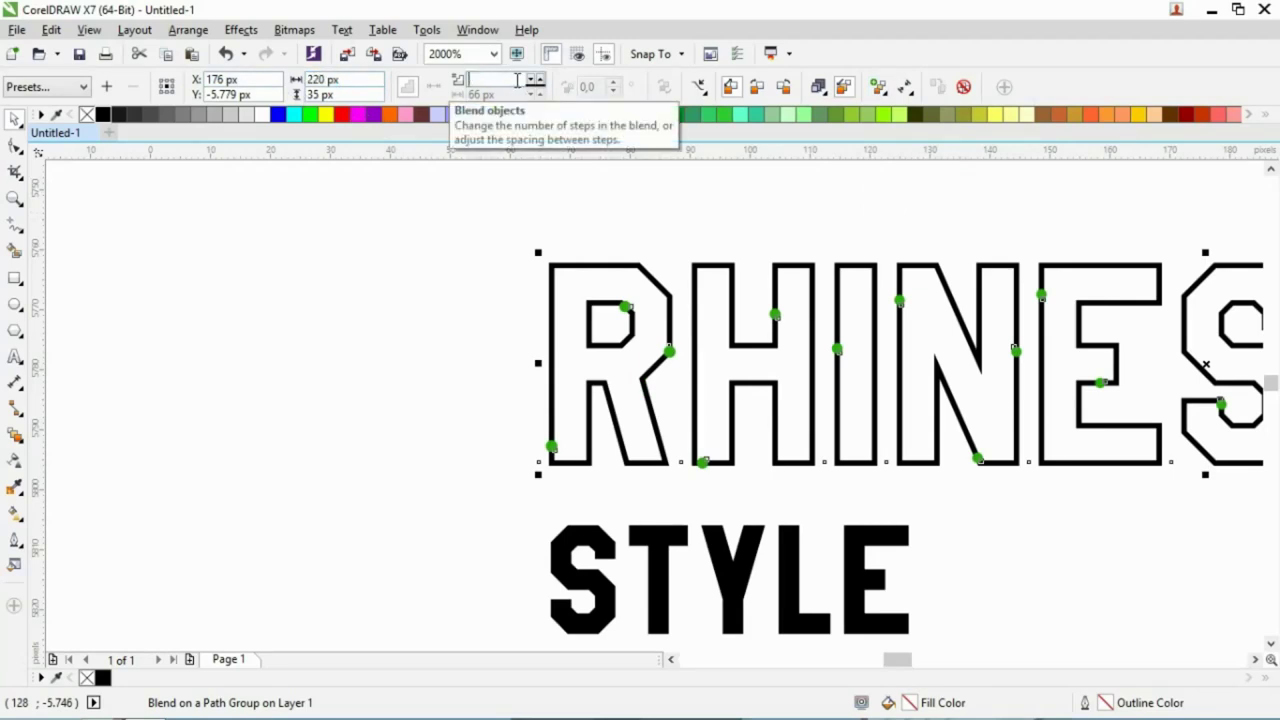
pyautogui.write('50')
pyautogui.press('Return')
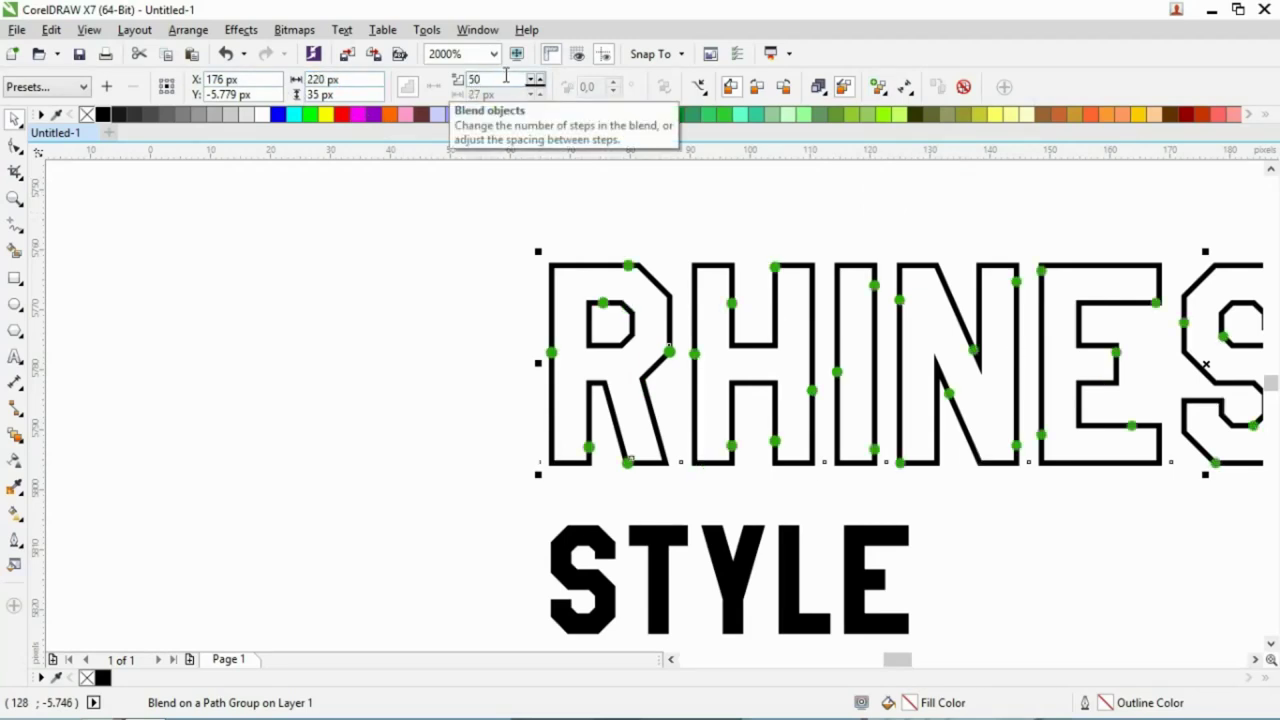
pyautogui.write('100')
pyautogui.press('Return')
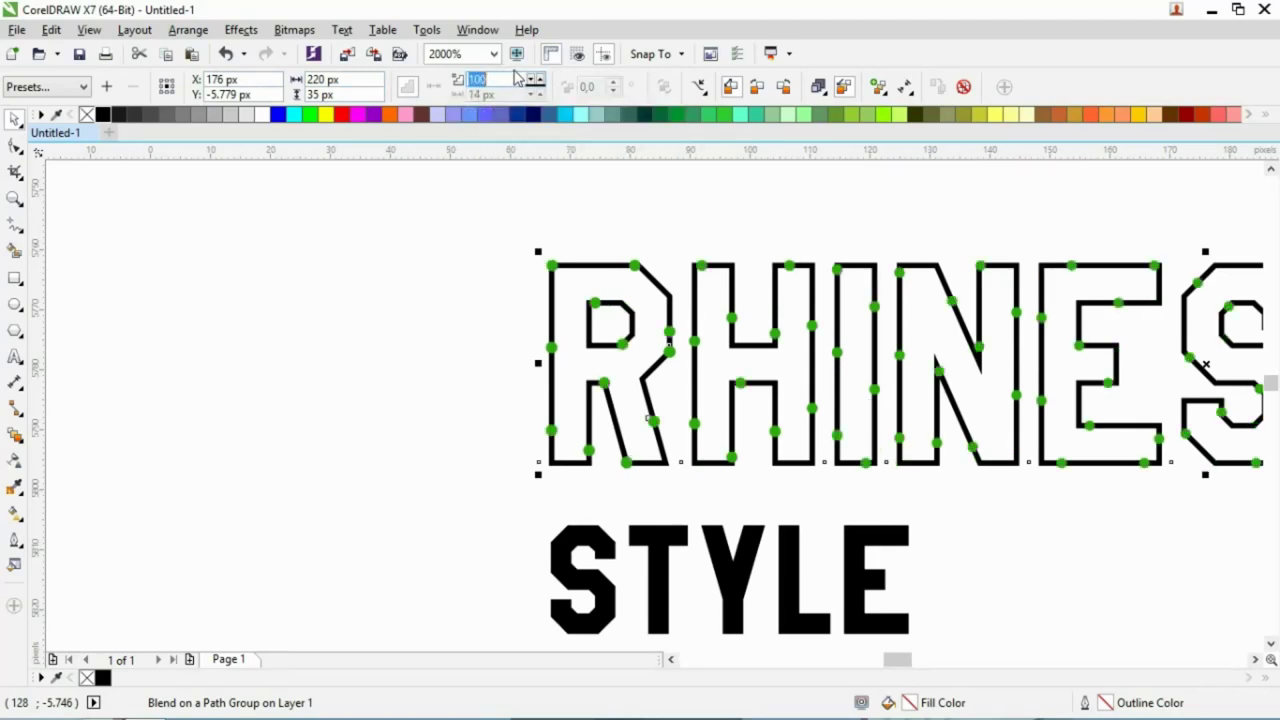
# - Set the blend group's width to 500 px and undo that resize
pyautogui.write('40')
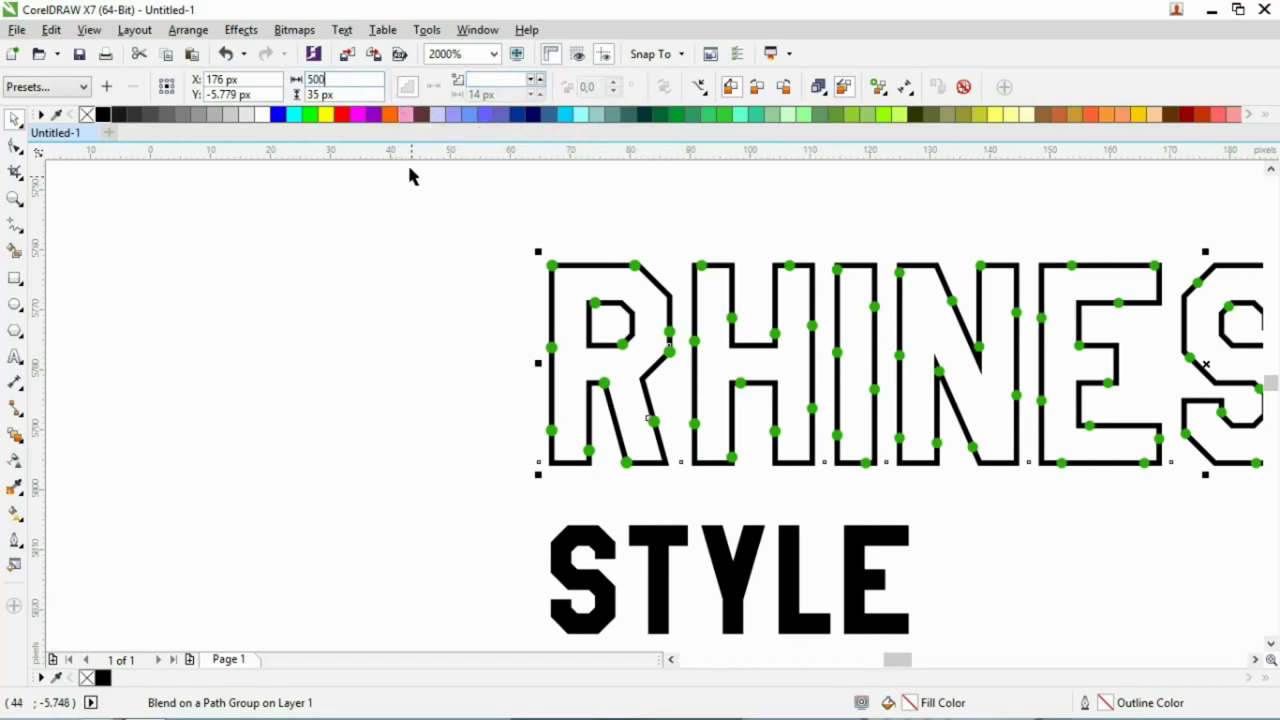
pyautogui.hotkey('ctrl', 'z')
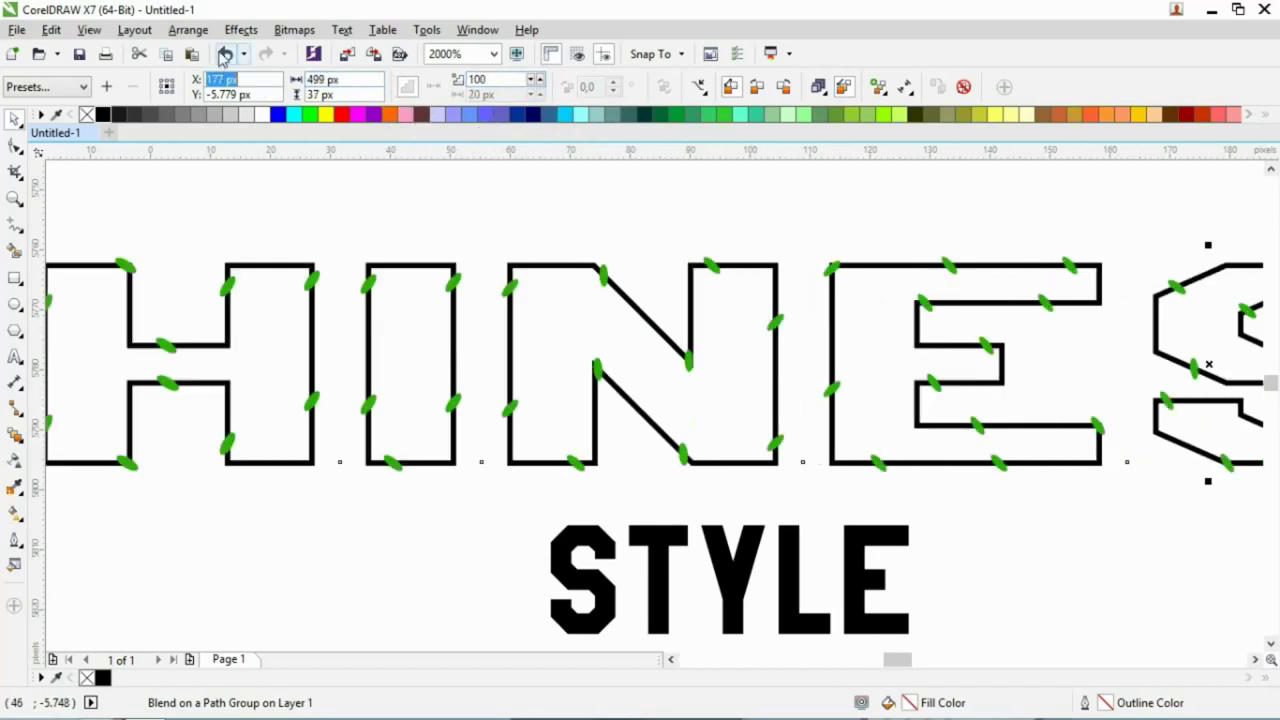
# - Set the number of blend steps along the RHINESTONE outline to 500
pyautogui.click(226, 53)
pyautogui.doubleClick(487, 78)
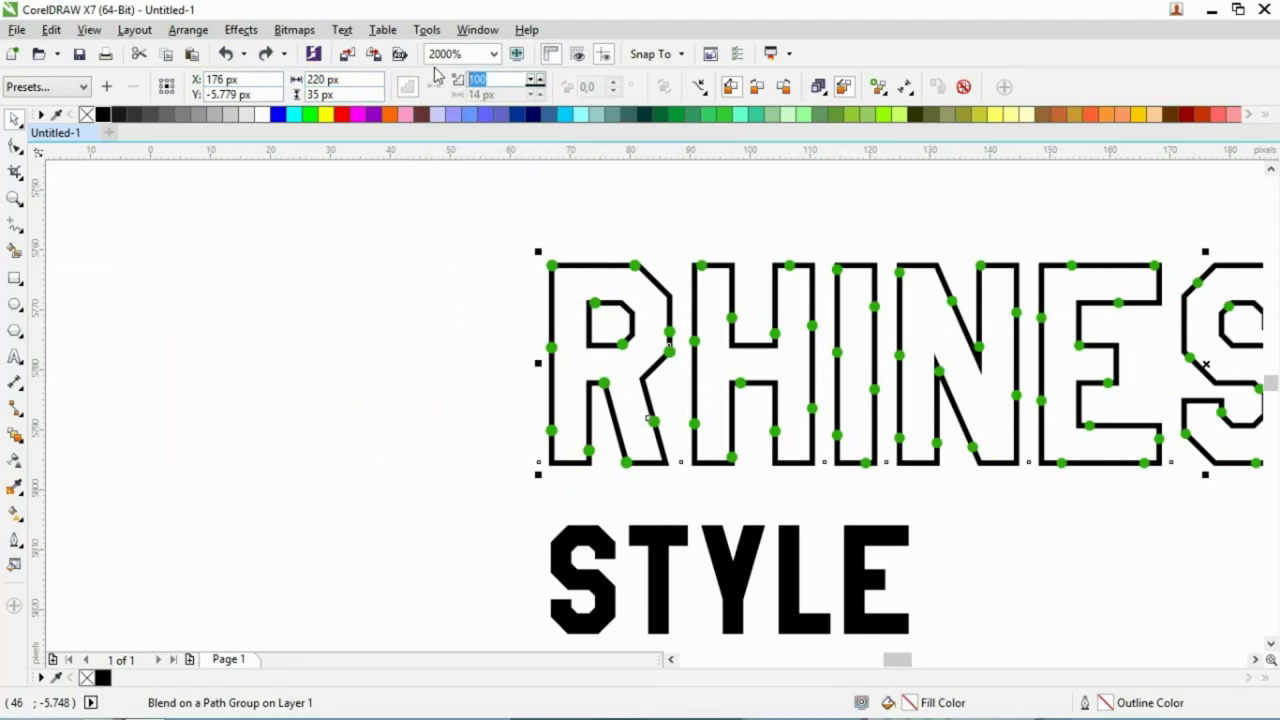
pyautogui.write('500')
pyautogui.press('Return')
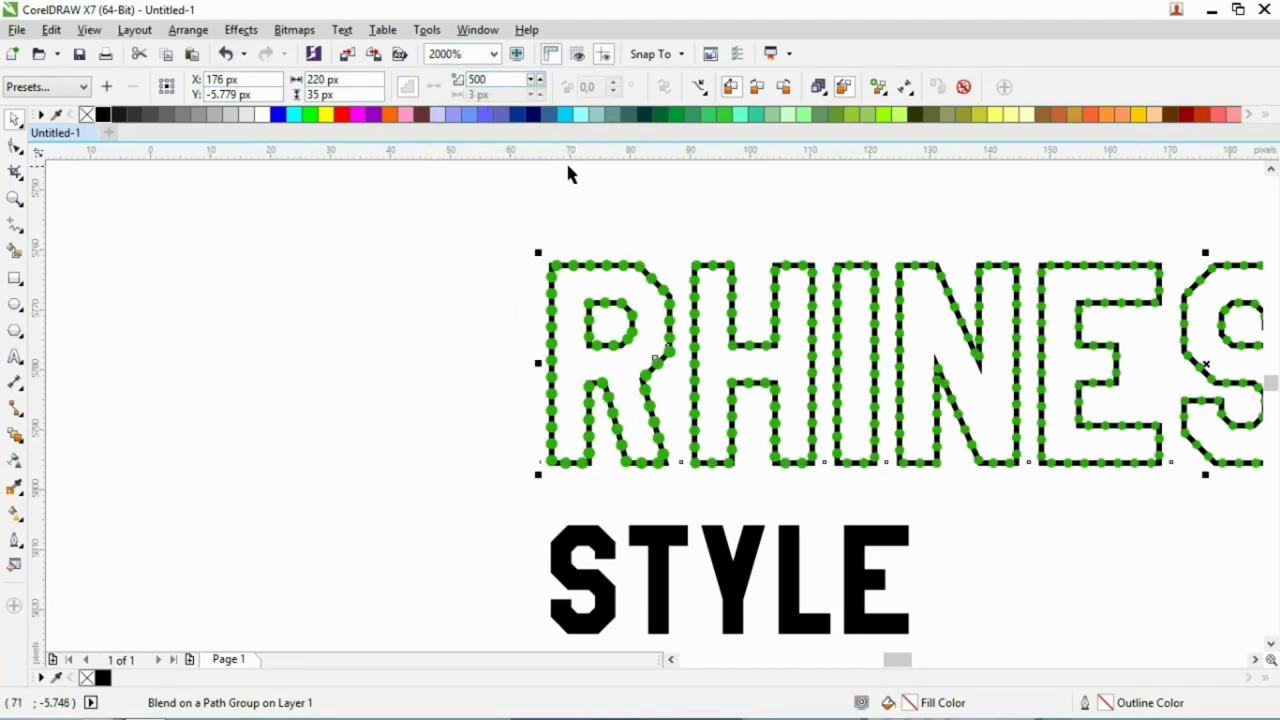
# - Try an orange fill on the blend group and undo it
pyautogui.click(388, 114)
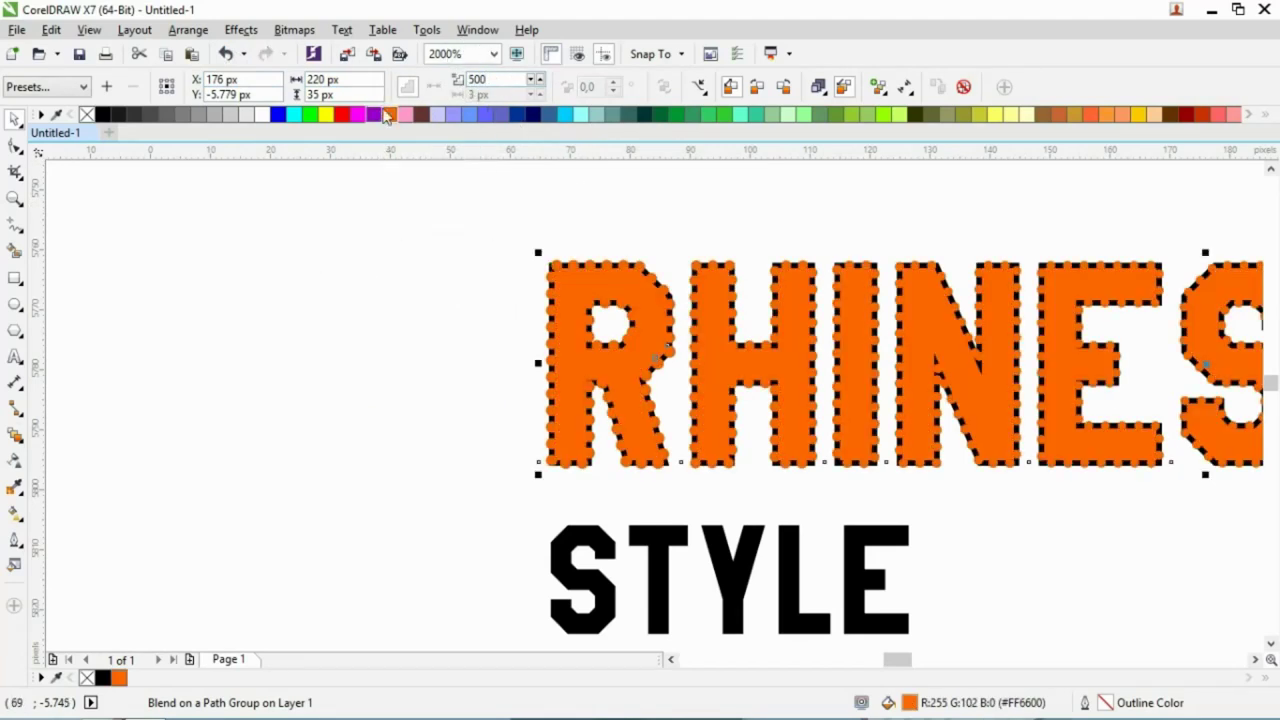
pyautogui.click(226, 53)
# - Break the circle blend apart from its path and ungroup it into individual circles
pyautogui.scroll(-1, 330, 322)
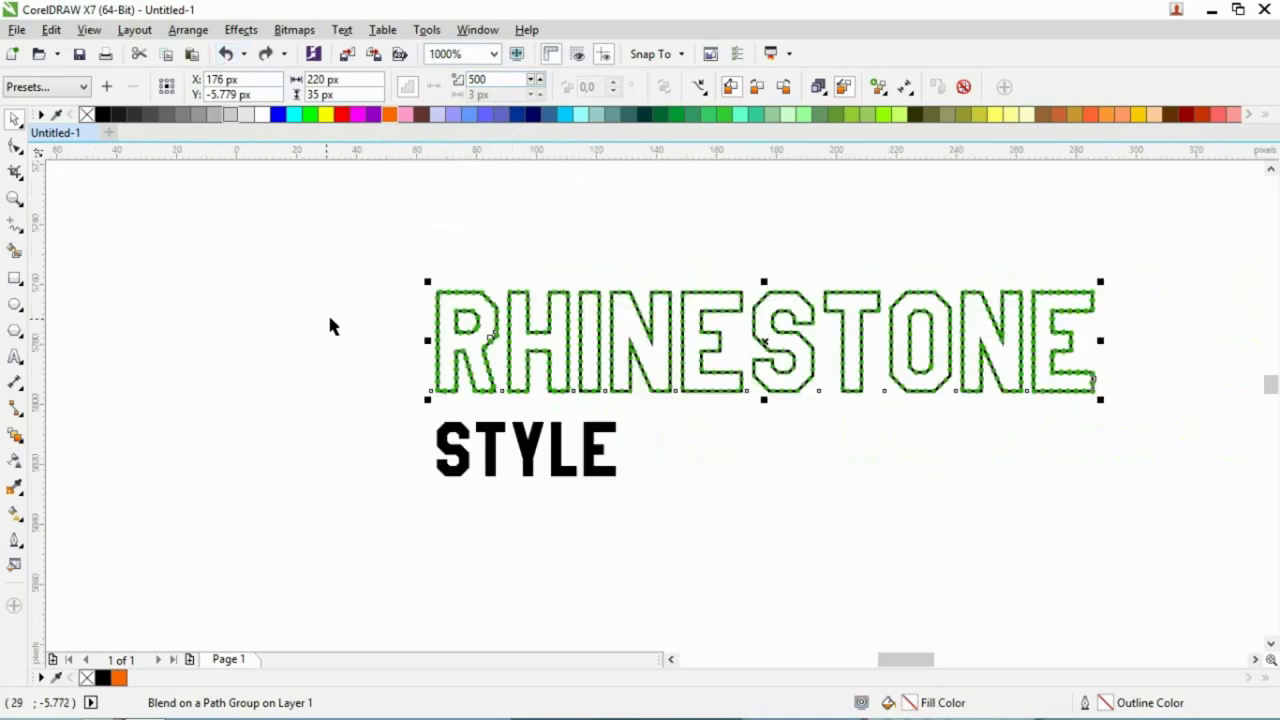
pyautogui.scroll(1, 737, 307)
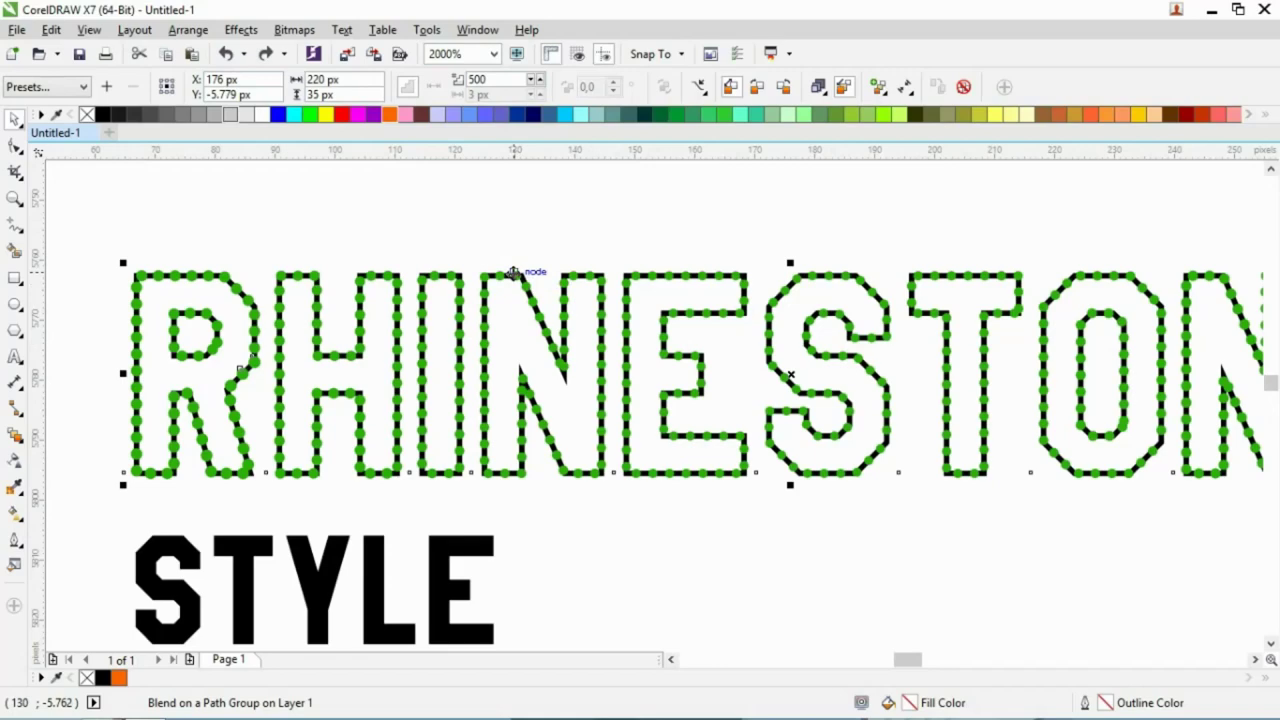
pyautogui.hotkey('ctrl', 'k')
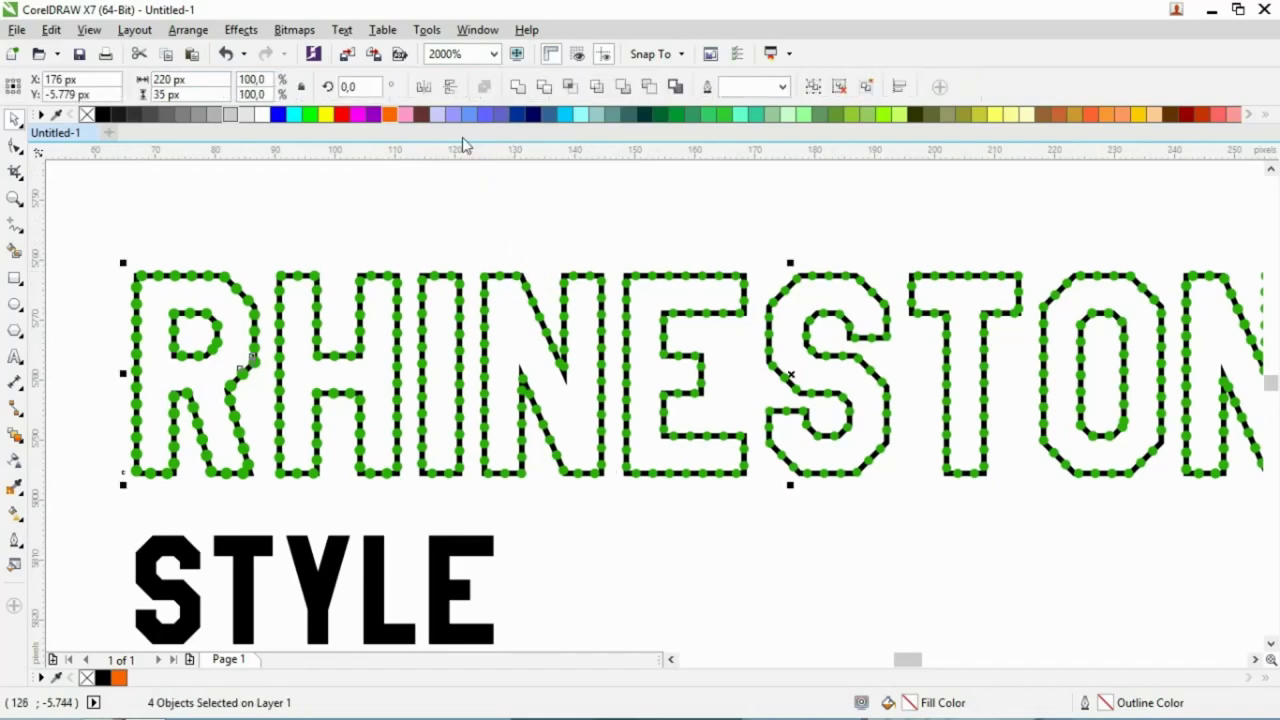
pyautogui.hotkey('ctrl', 'u')
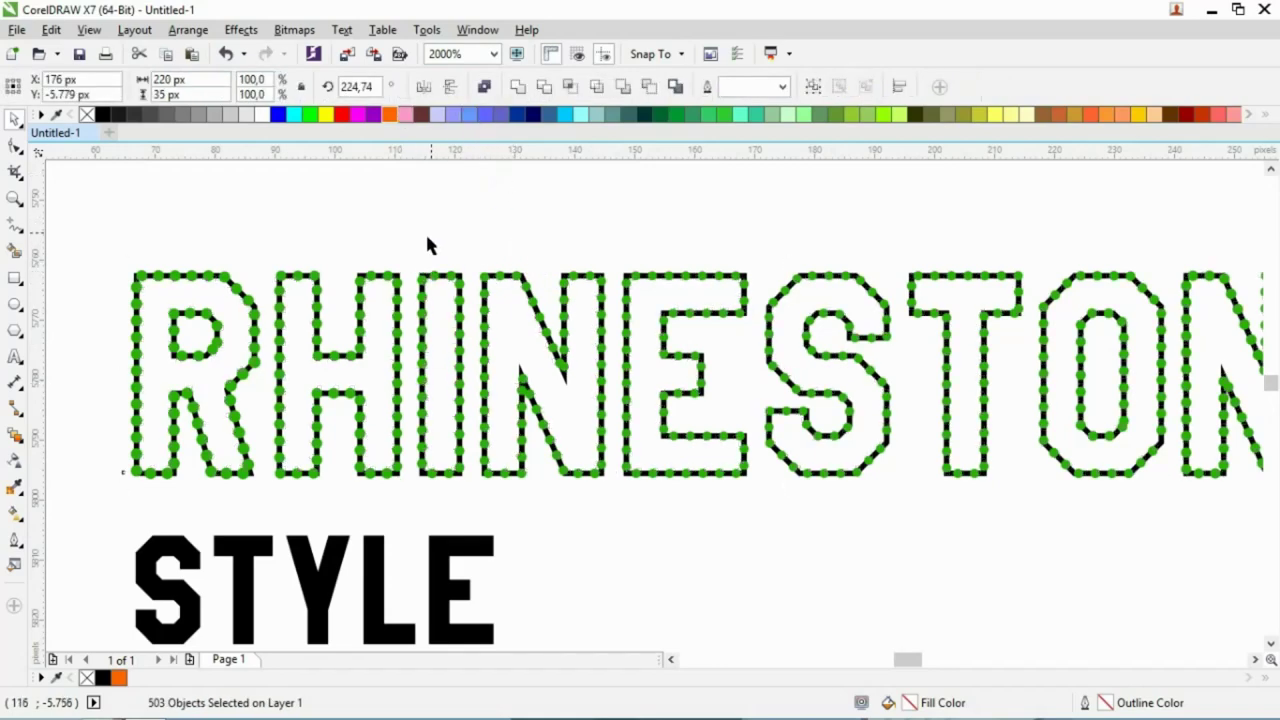
pyautogui.click(425, 231)
# - Delete the black RHINESTONE outline curve from behind the green circles
pyautogui.scroll(1, 385, 252)
pyautogui.click(392, 313)
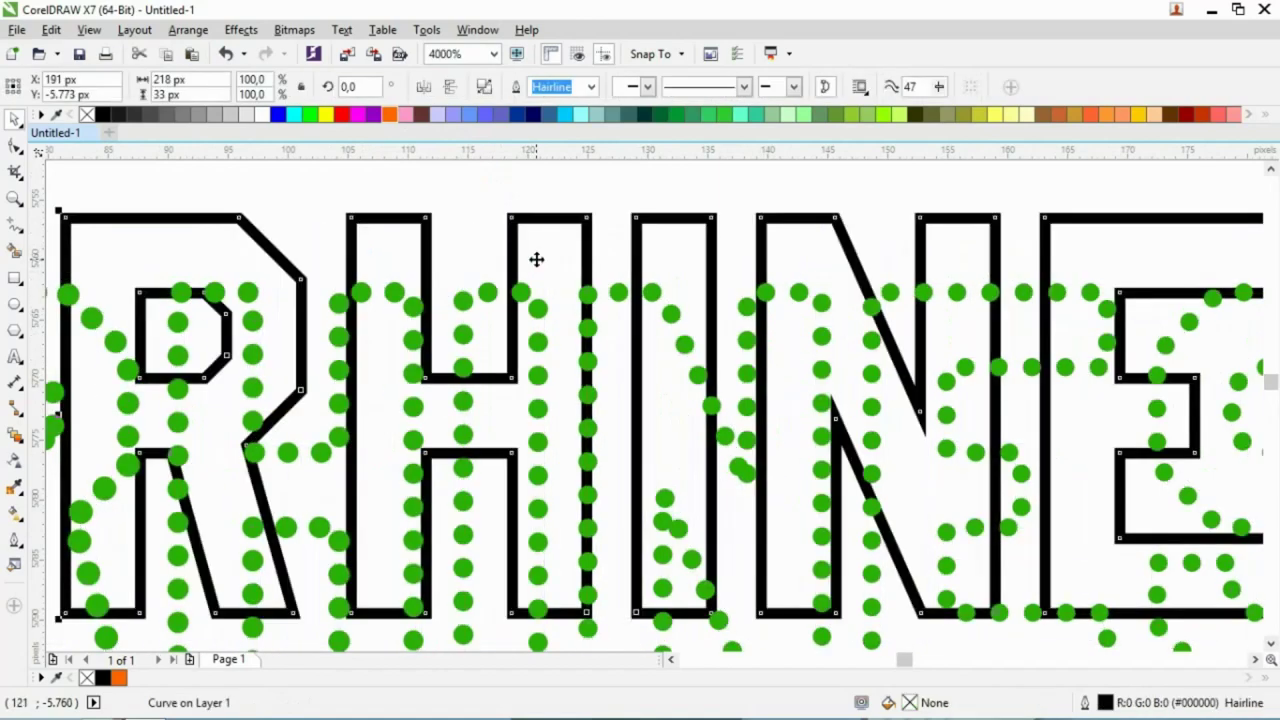
pyautogui.press('Delete')
pyautogui.scroll(-2, 375, 383)
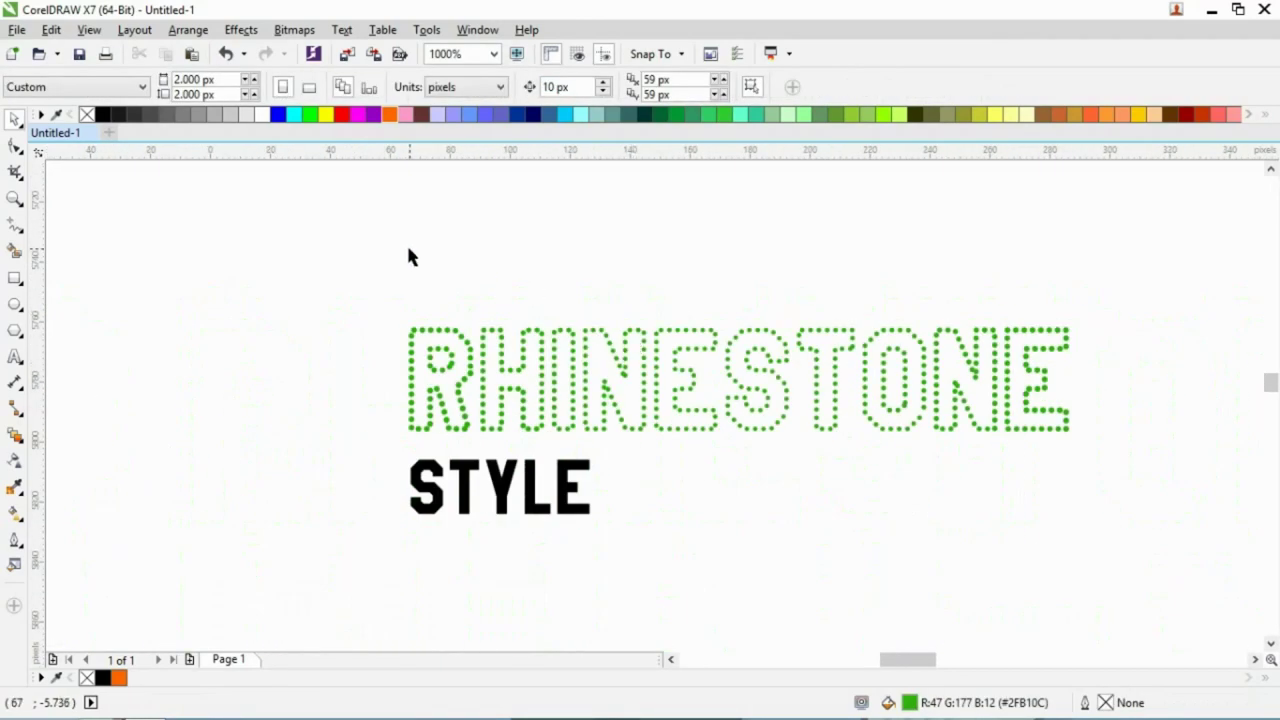
# - Recolor all the green circles forming RHINESTONE with a black fill
pyautogui.moveTo(408, 248); pyautogui.dragTo(1127, 458)
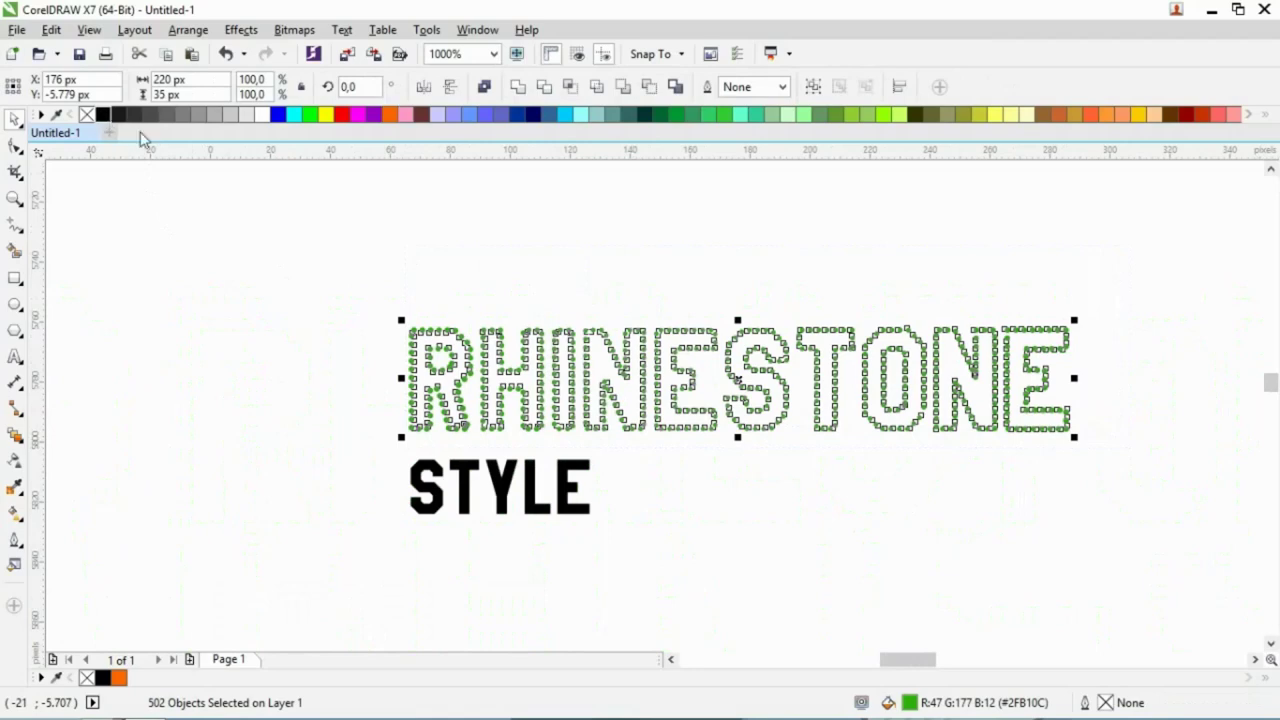
pyautogui.click(102, 114)
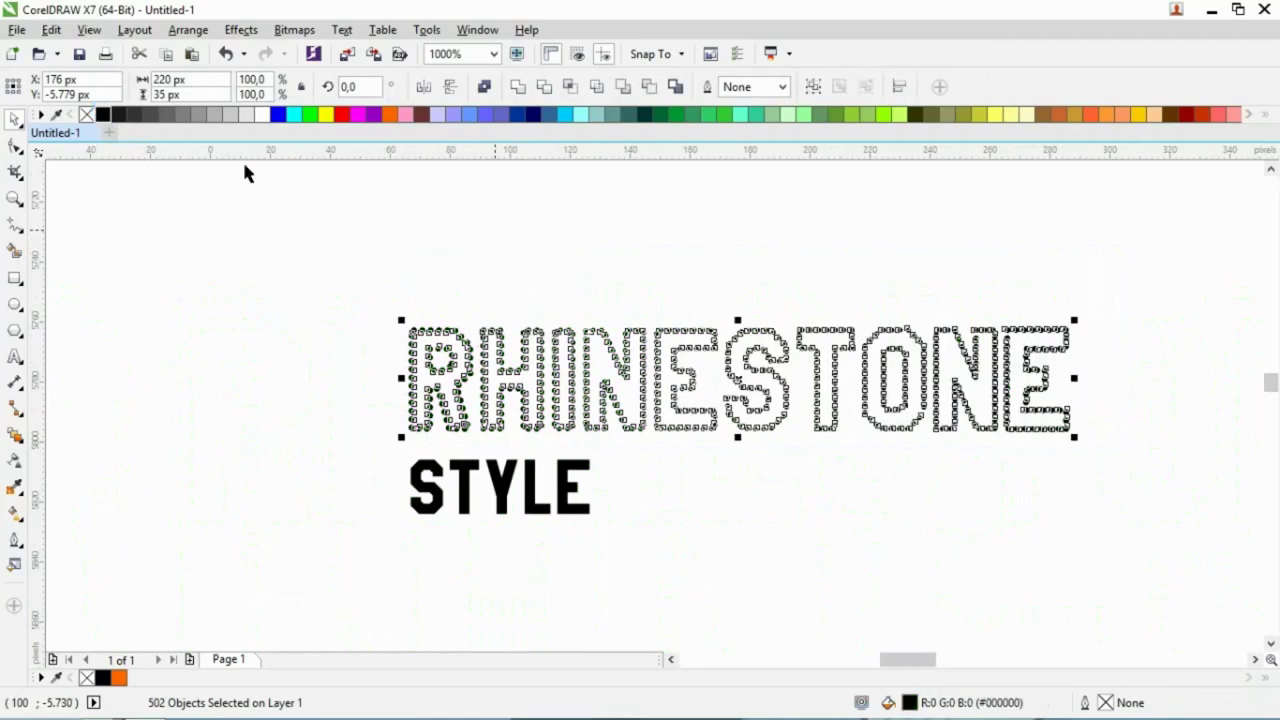
pyautogui.click(620, 313)
pyautogui.scroll(2, 712, 425)
pyautogui.scroll(-2, 580, 370)
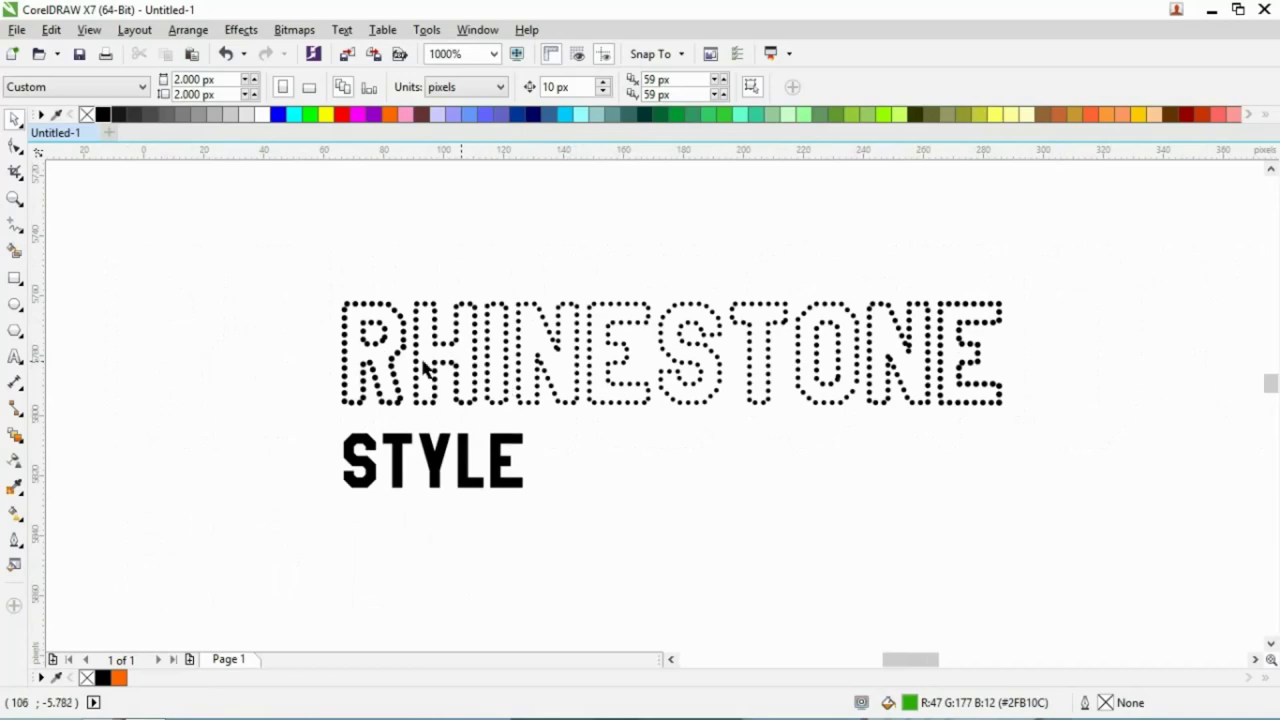
# - Move the overlapping circle at the foot of the R's slanted leg up and away from its neighbour
pyautogui.scroll(3, 406, 402)
pyautogui.scroll(2, 404, 391)
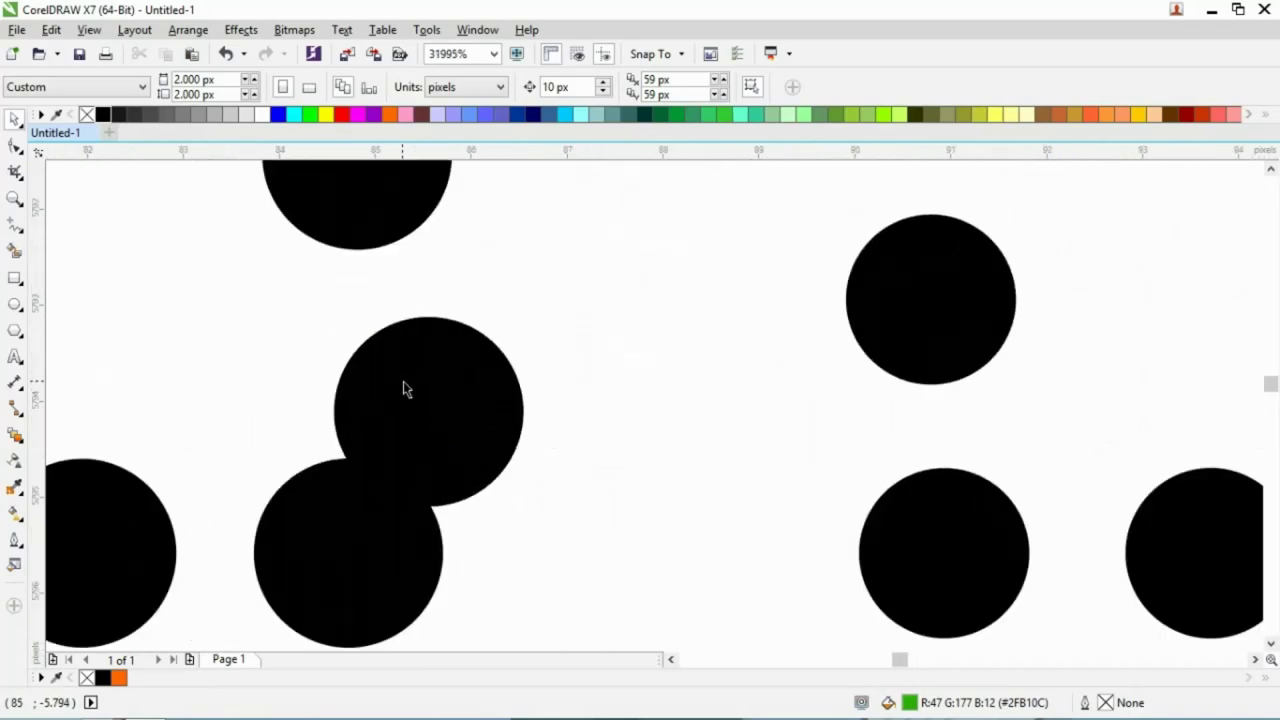
pyautogui.click(406, 386)
pyautogui.moveTo(406, 386); pyautogui.dragTo(434, 348)
pyautogui.press('Escape')
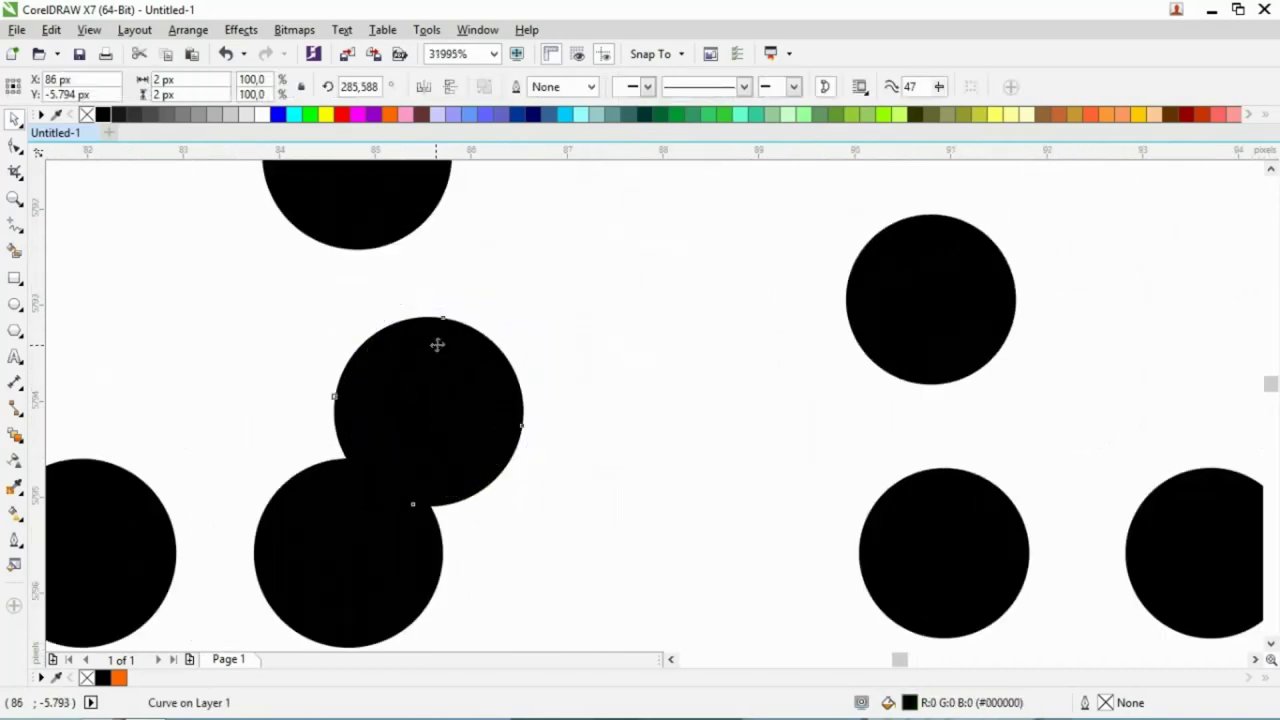
pyautogui.scroll(-3, 398, 378)
pyautogui.click(463, 472)
pyautogui.scroll(-2, 343, 449)
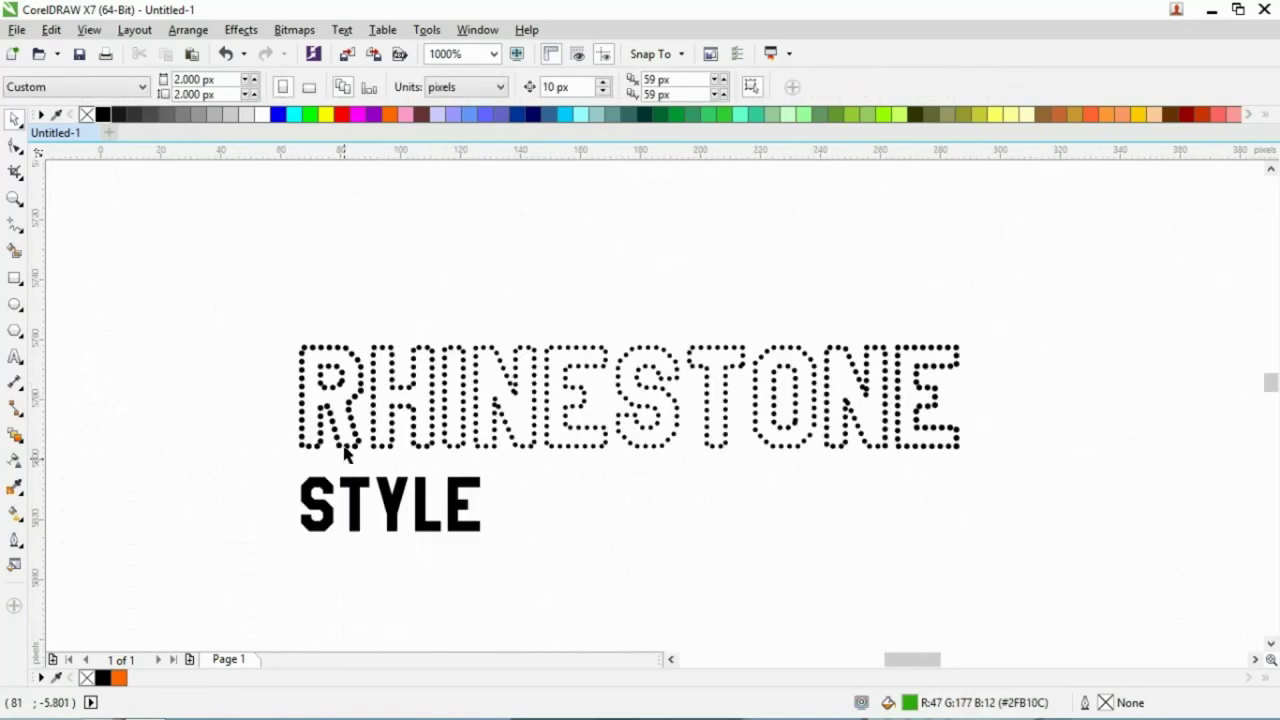
# - Separate the crowded circles at the two inner diagonal corners of the first N in RHINESTONE
pyautogui.scroll(1, 157, 333)
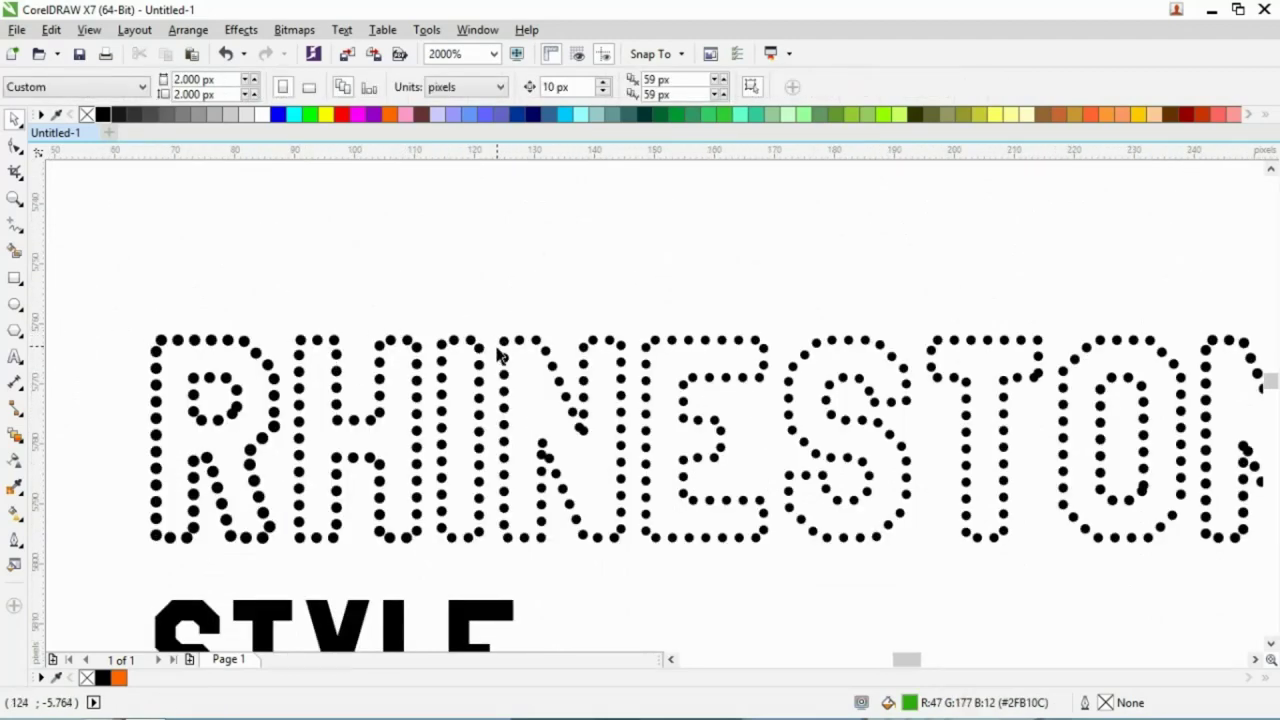
pyautogui.scroll(3, 500, 355)
pyautogui.moveTo(723, 437); pyautogui.dragTo(731, 485)
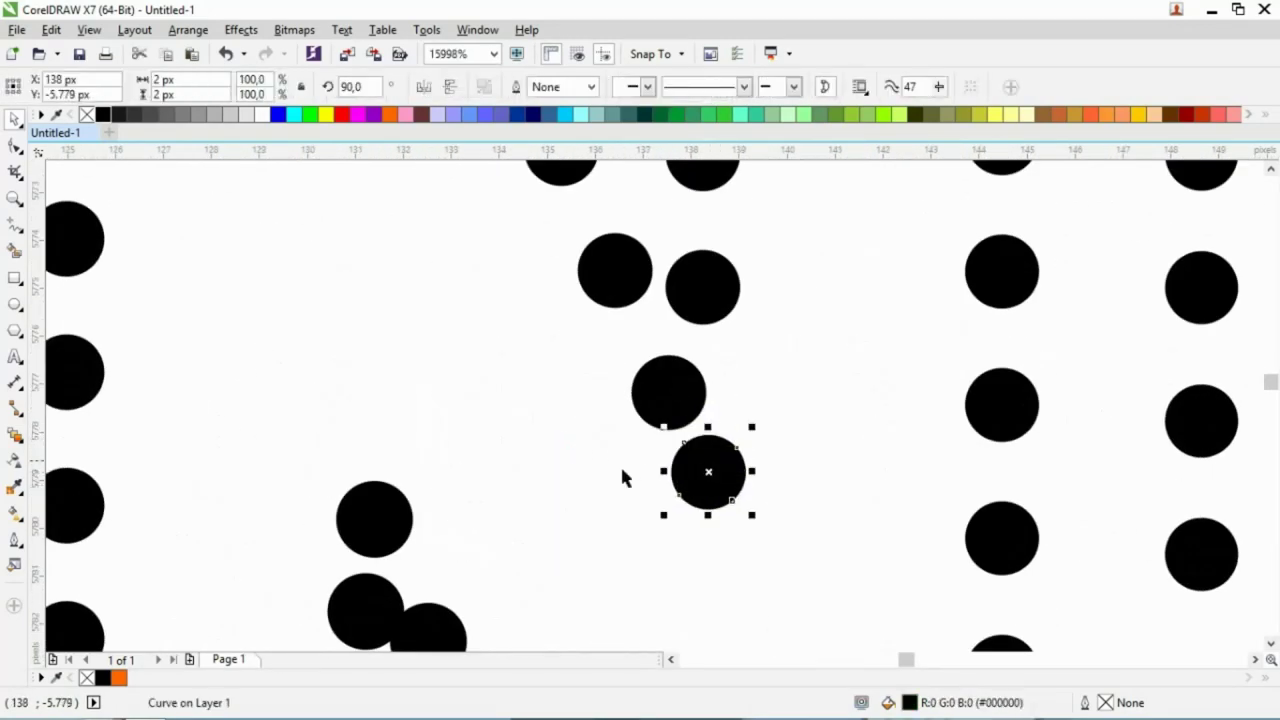
pyautogui.moveTo(437, 634)
pyautogui.mouseDown()
pyautogui.moveTo(454, 657)
pyautogui.moveTo(443, 614)
pyautogui.mouseUp()
pyautogui.scroll(-3, 432, 473)
pyautogui.press('Escape')
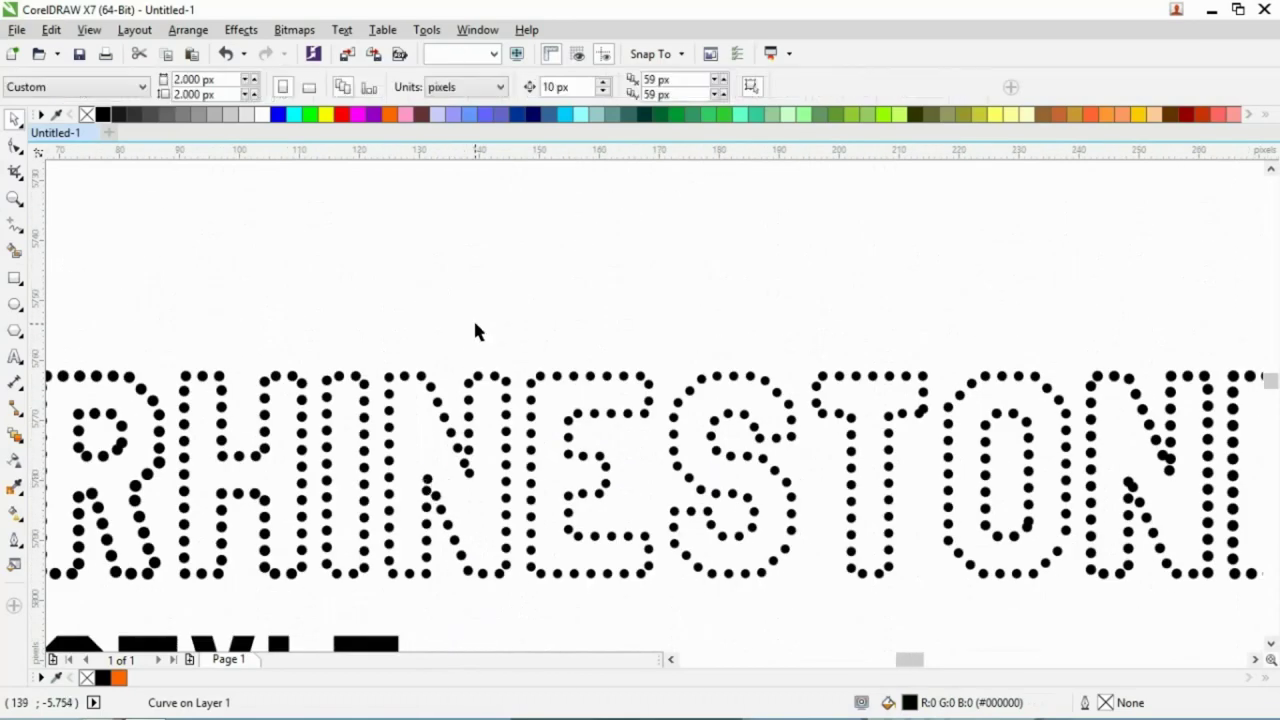
pyautogui.scroll(-1, 237, 397)
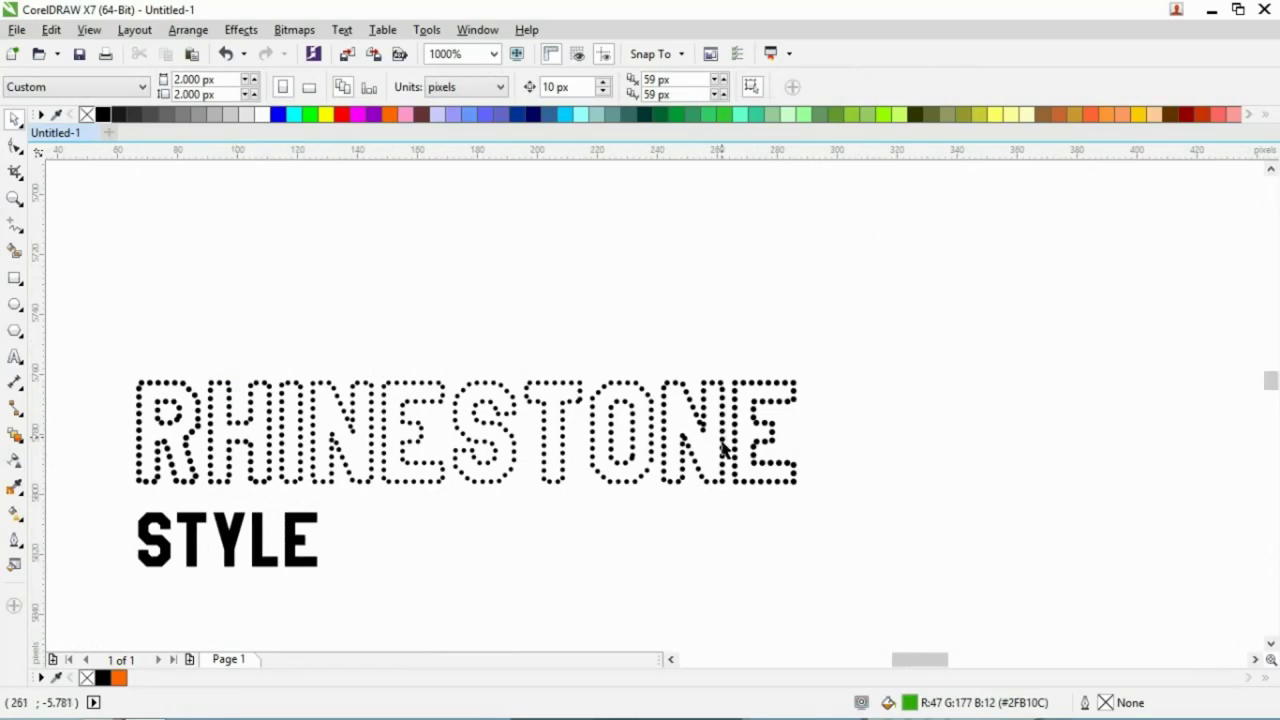
# - Shift the overlapping circles at the second N's lower inner corner and on the O's inner outline apart
pyautogui.scroll(1, 723, 448)
pyautogui.scroll(3, 705, 435)
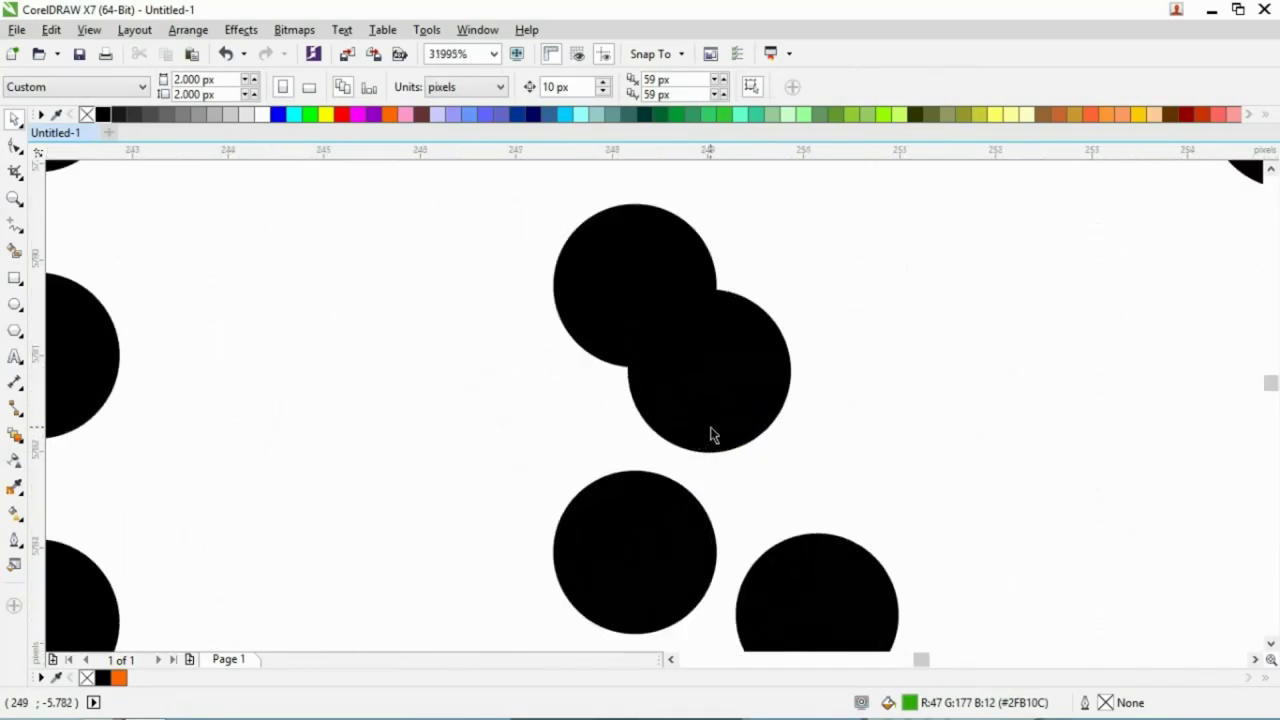
pyautogui.moveTo(708, 435); pyautogui.dragTo(715, 441)
pyautogui.scroll(-2, 715, 441)
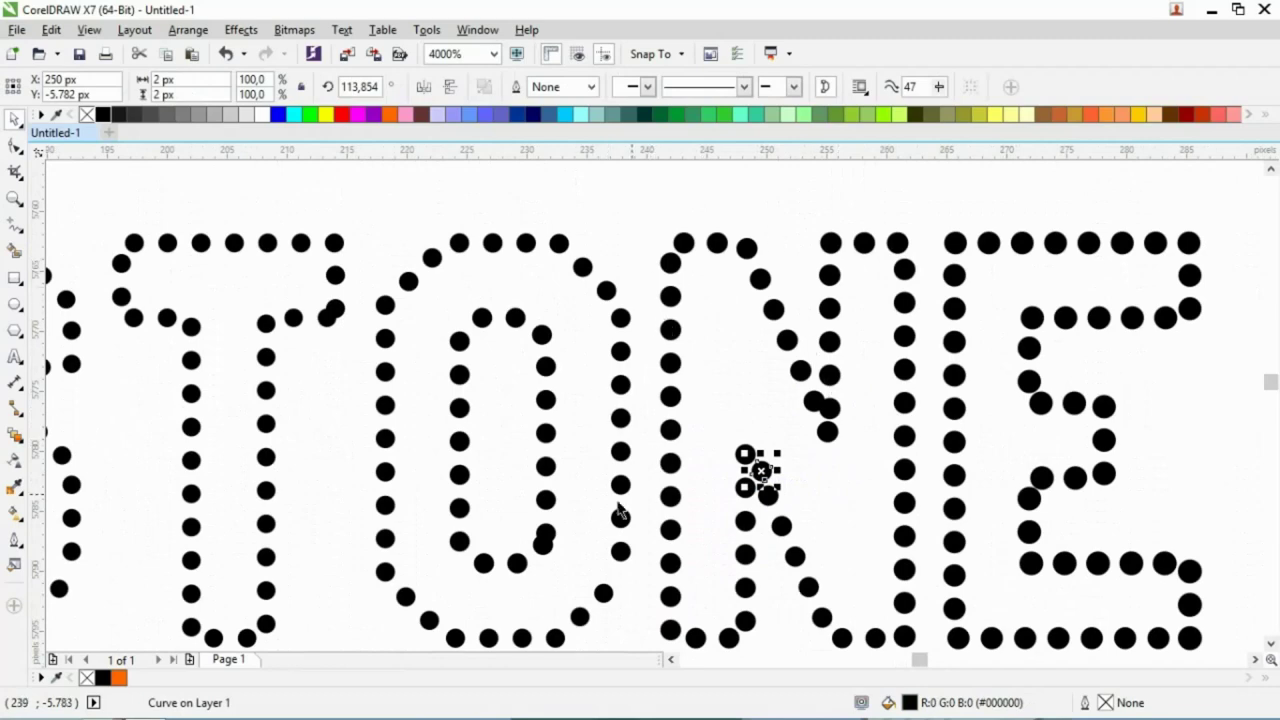
pyautogui.scroll(3, 543, 543)
pyautogui.moveTo(541, 545); pyautogui.dragTo(542, 537)
pyautogui.scroll(-3, 790, 453)
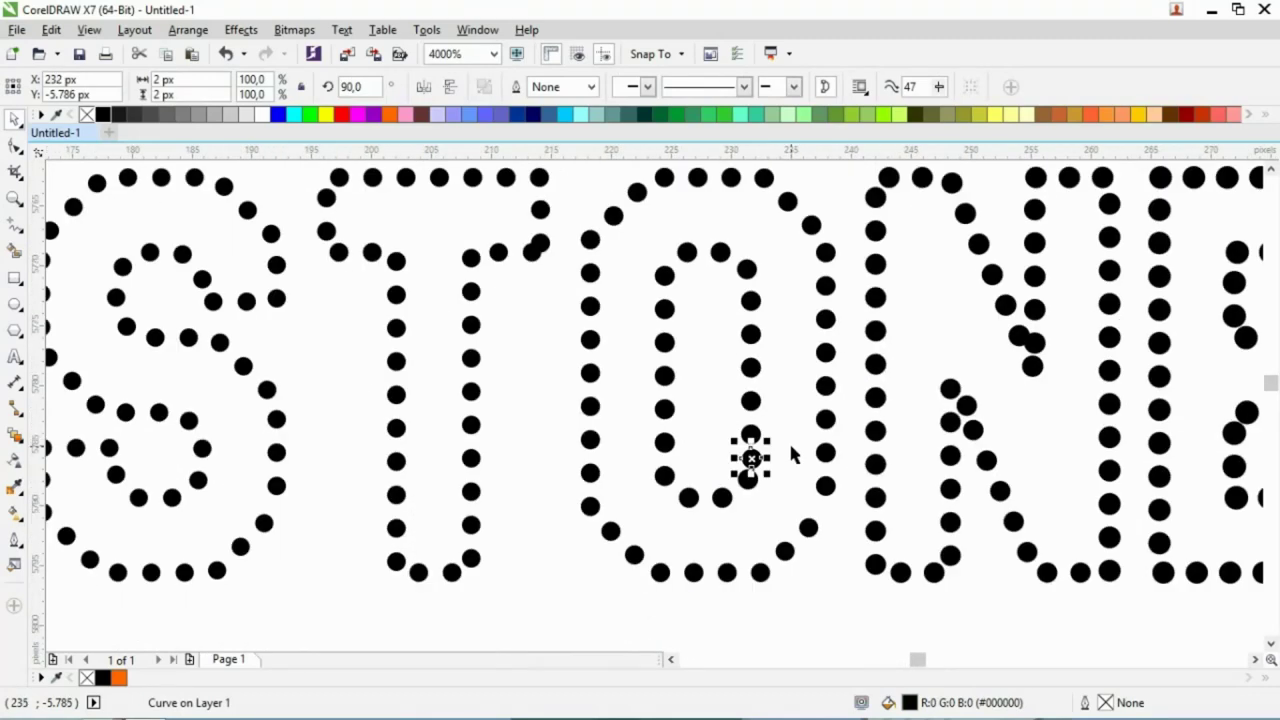
# - Spread out the two overlapping circles at the lower corner of the T's right arm
pyautogui.scroll(3, 548, 258)
pyautogui.moveTo(583, 343); pyautogui.dragTo(540, 343)
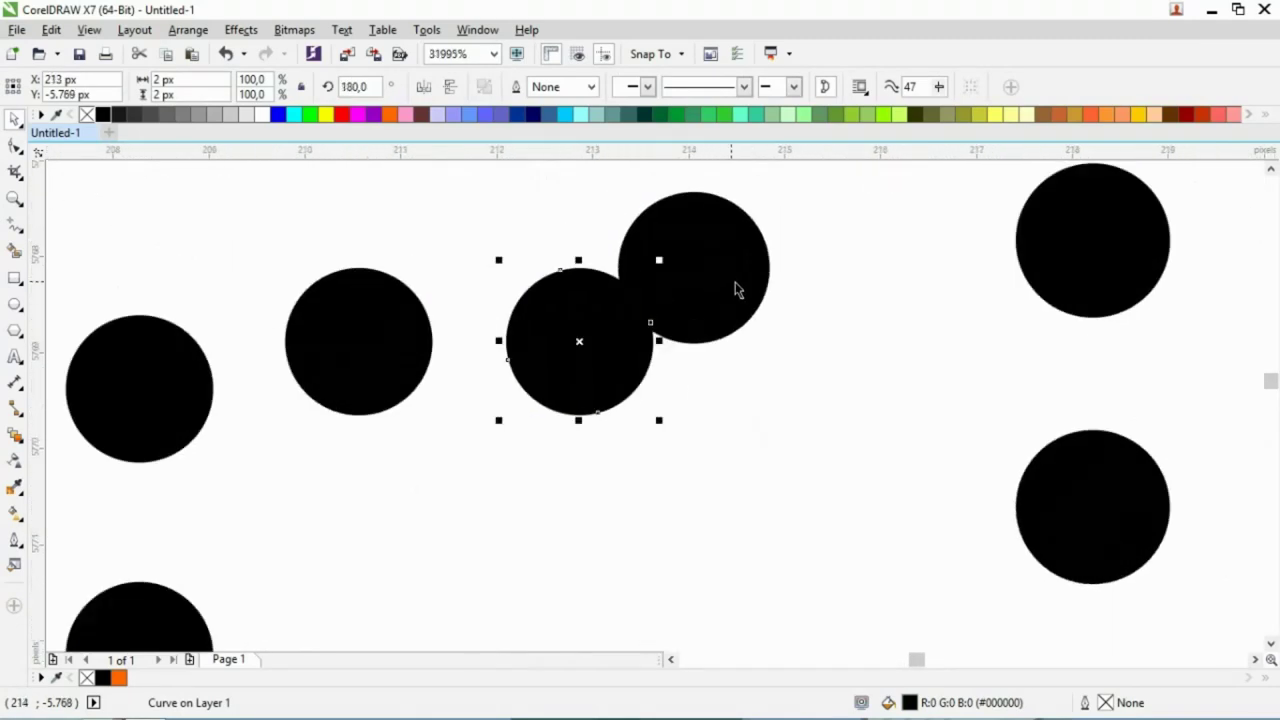
pyautogui.moveTo(737, 289); pyautogui.dragTo(721, 245)
pyautogui.scroll(-3, 700, 343)
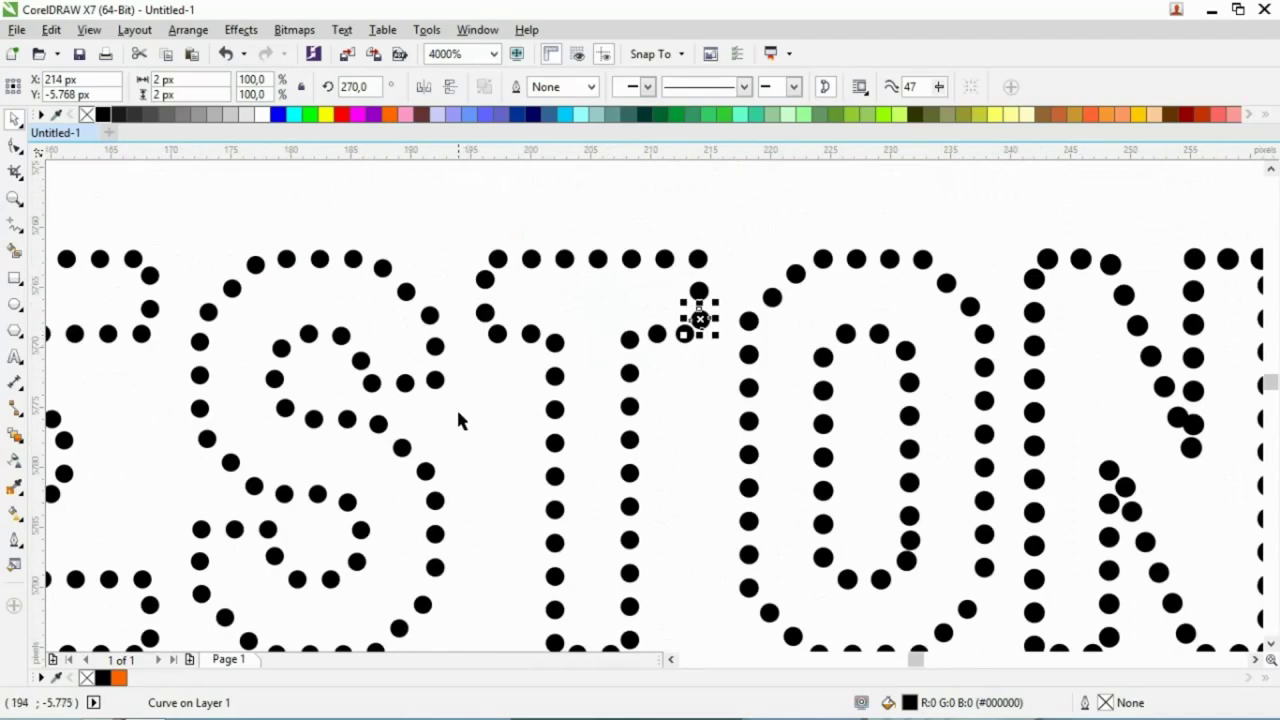
pyautogui.scroll(-1, 505, 340)
pyautogui.click(480, 251)
pyautogui.scroll(-2, 697, 283)
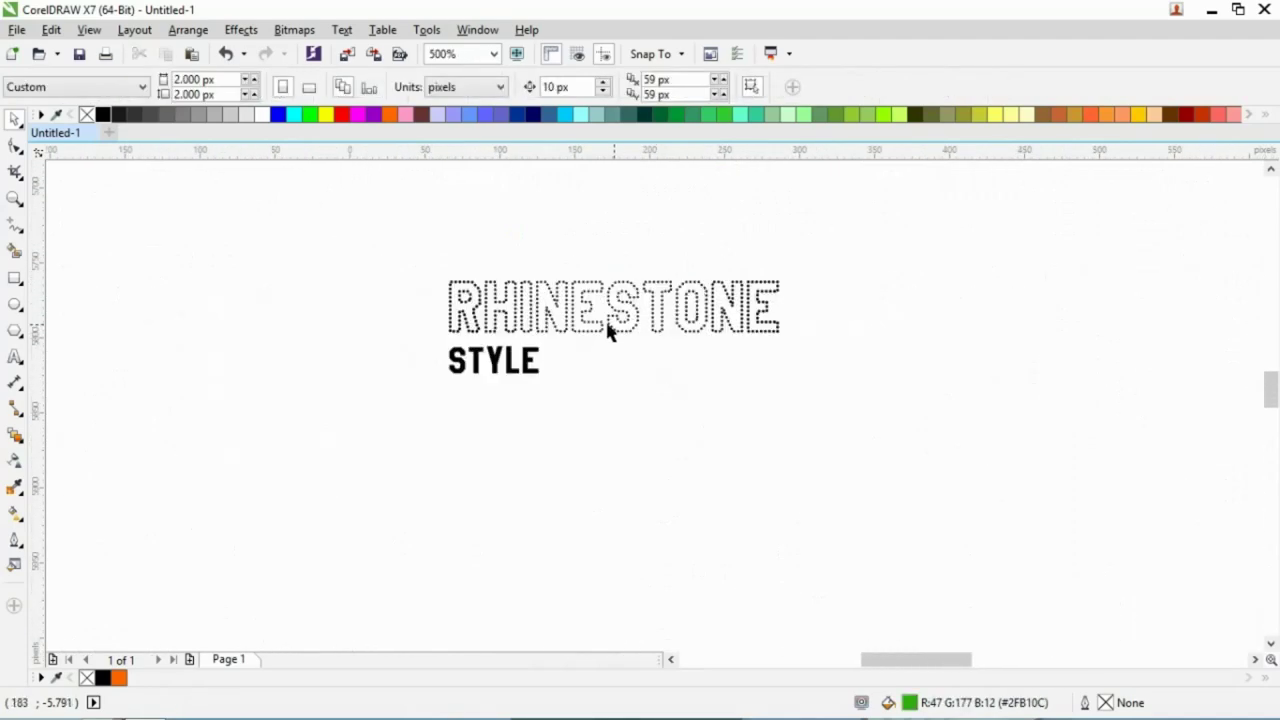
# - Scale the STYLE text down to about 46 × 14 px and place it beneath the right end of RHINESTONE
pyautogui.scroll(1, 609, 331)
pyautogui.moveTo(428, 388); pyautogui.dragTo(910, 183)
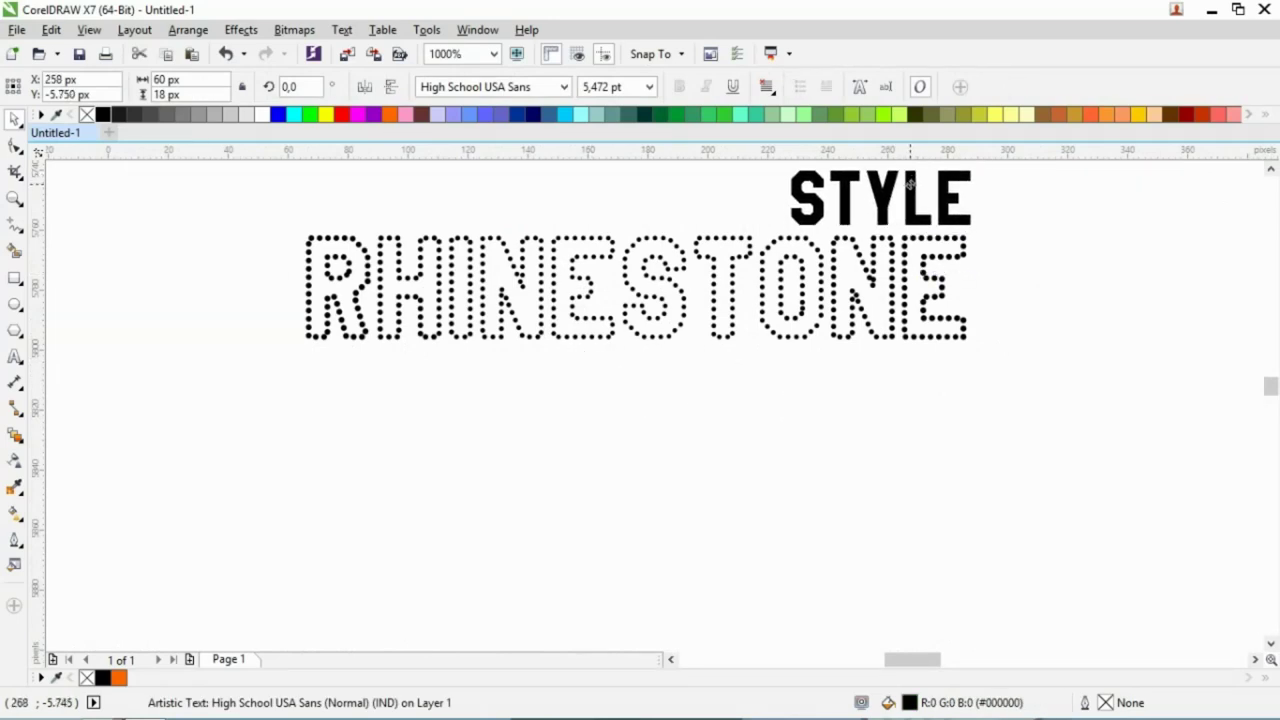
pyautogui.moveTo(782, 160); pyautogui.dragTo(829, 228)
pyautogui.hotkey('ctrl', 'z')
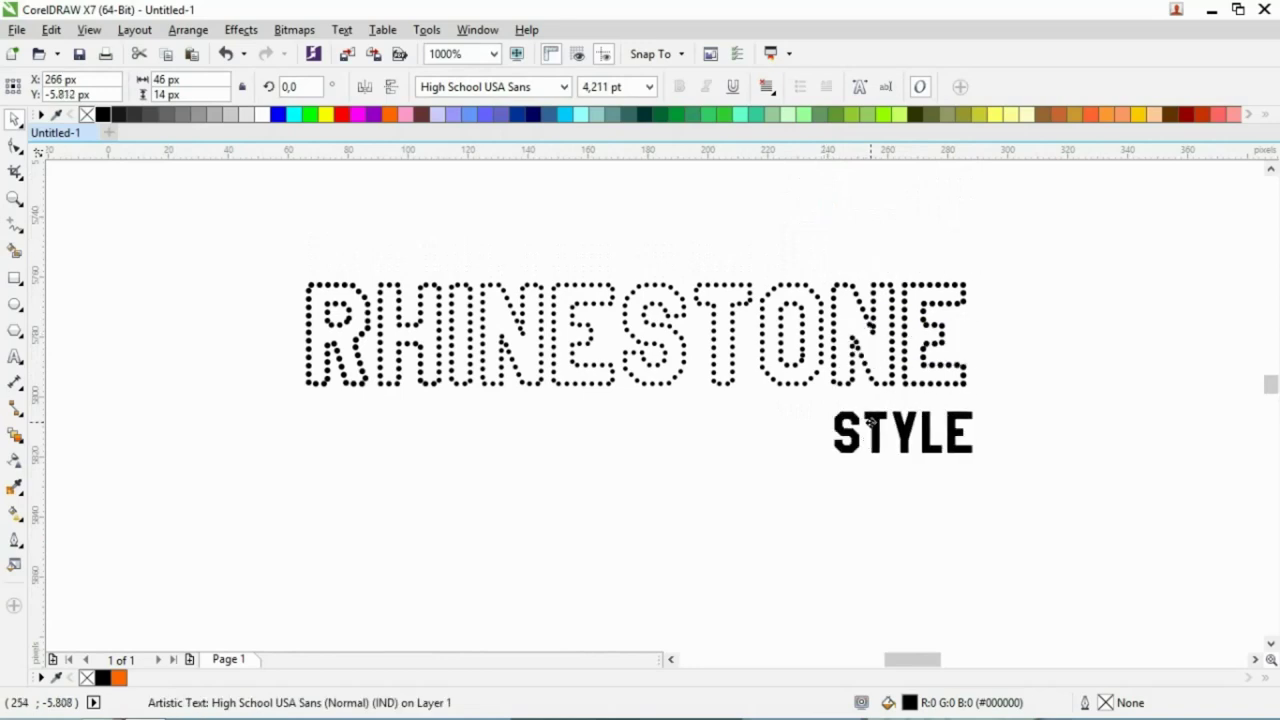
pyautogui.click(243, 246)
pyautogui.hotkey('ctrl', 'a')
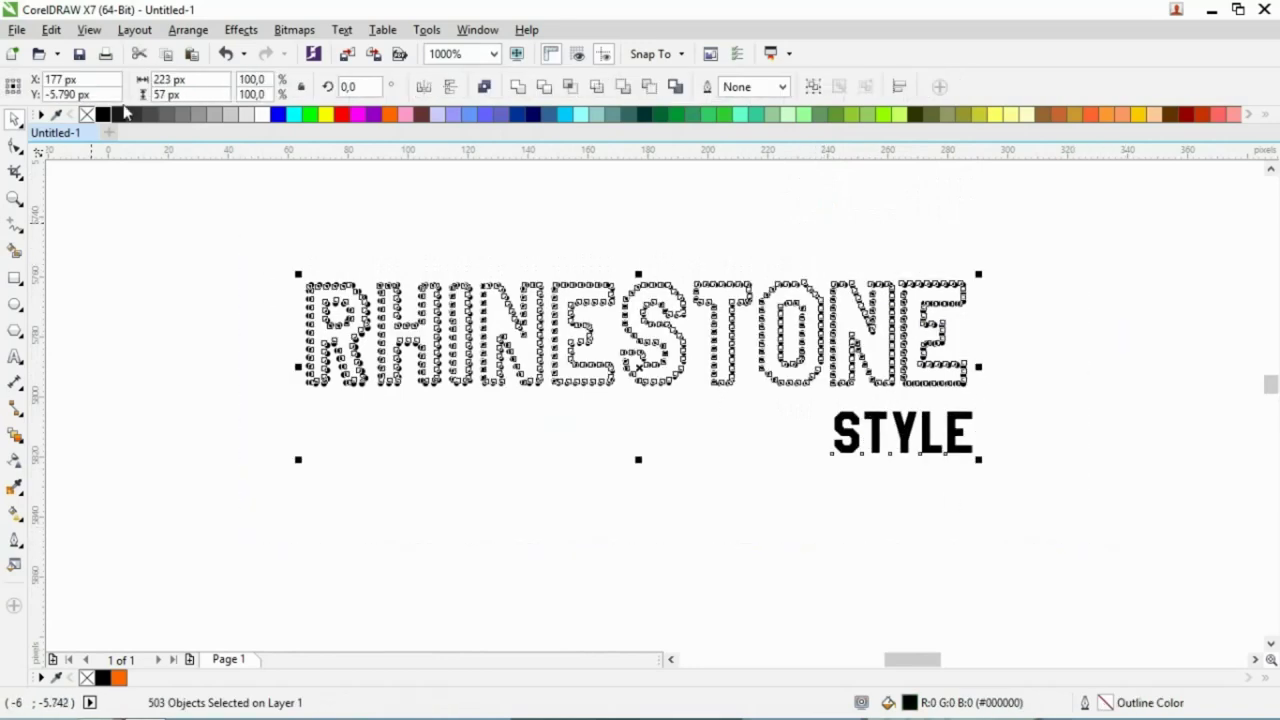
pyautogui.click(266, 395)
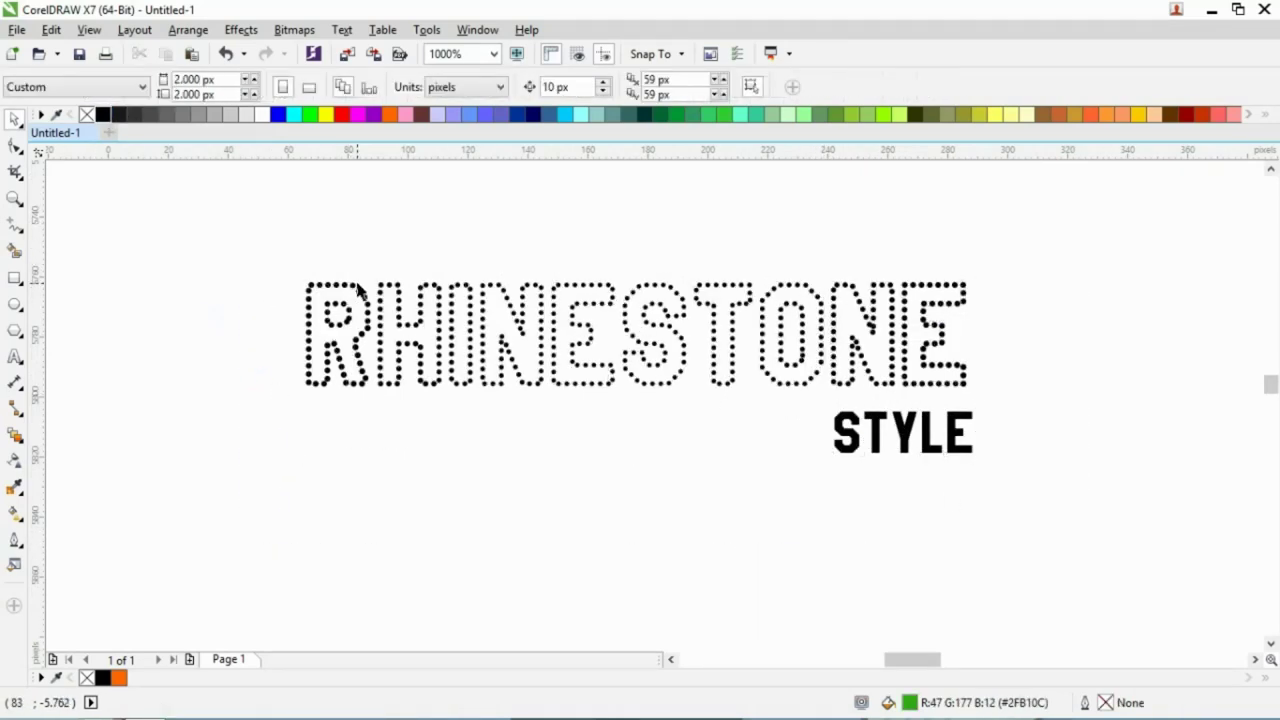